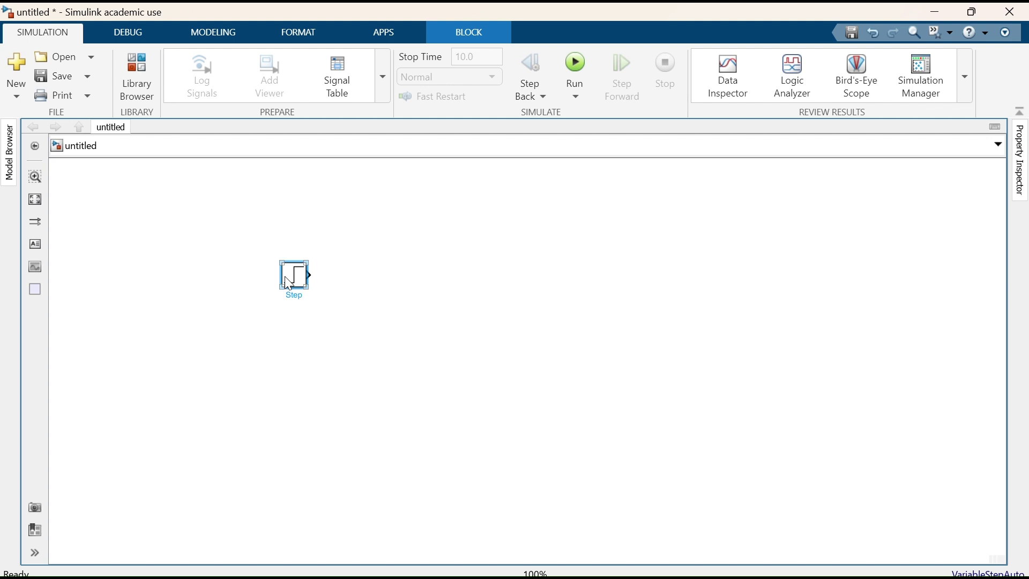
- Add a Transfer Fcn block from the Simulink Continuous library beside the Step block
{"action": "double_click", "coordinate": [424, 358]}
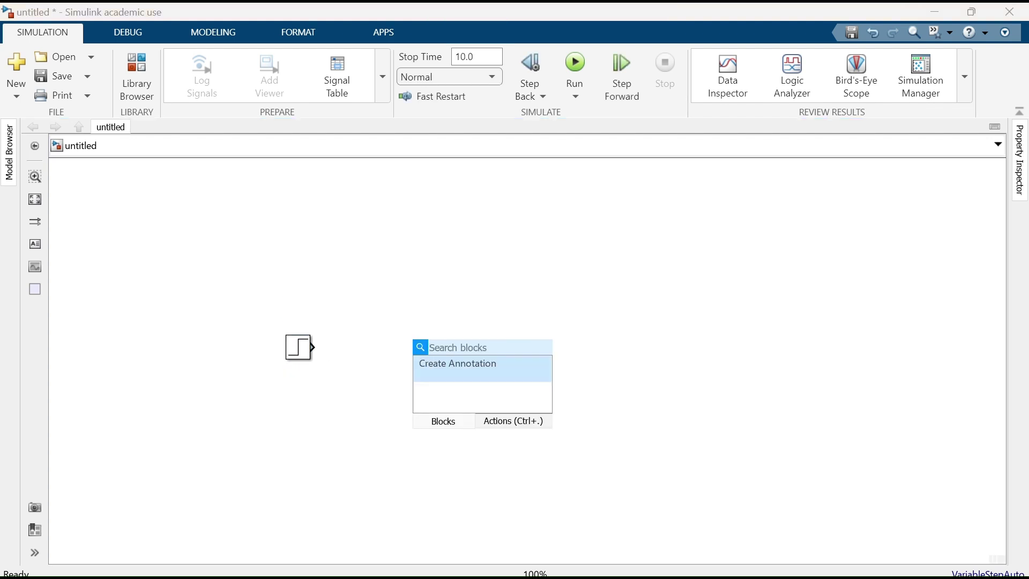
{"action": "type", "text": "trans"}
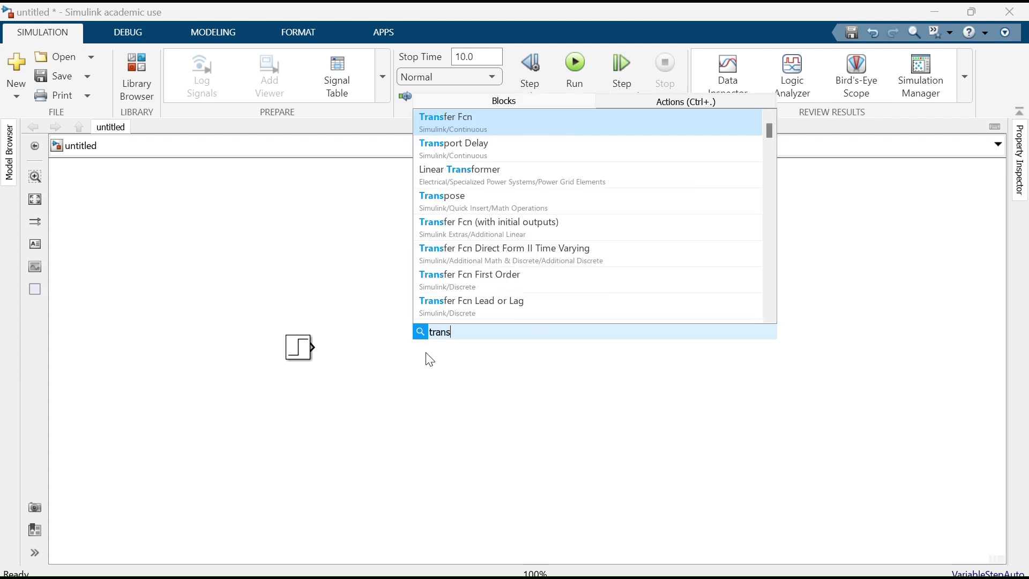
{"action": "left_click", "coordinate": [466, 129]}
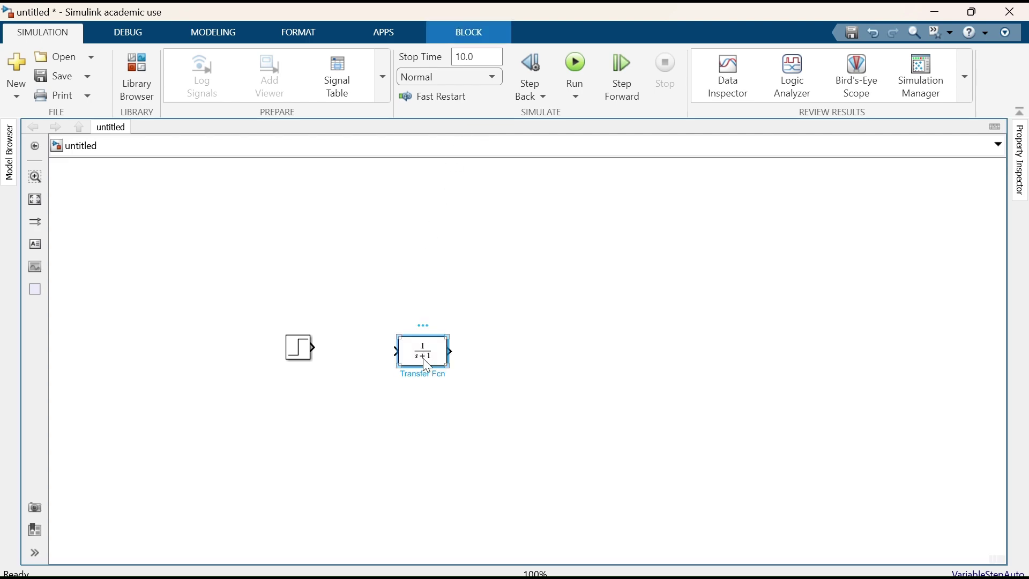
- Set the Transfer Fcn block's denominator coefficients to [5 1 8] and enlarge the block to fit its full expression
{"action": "double_click", "coordinate": [425, 353]}
{"action": "triple_click", "coordinate": [481, 437]}
{"action": "left_click", "coordinate": [481, 438]}
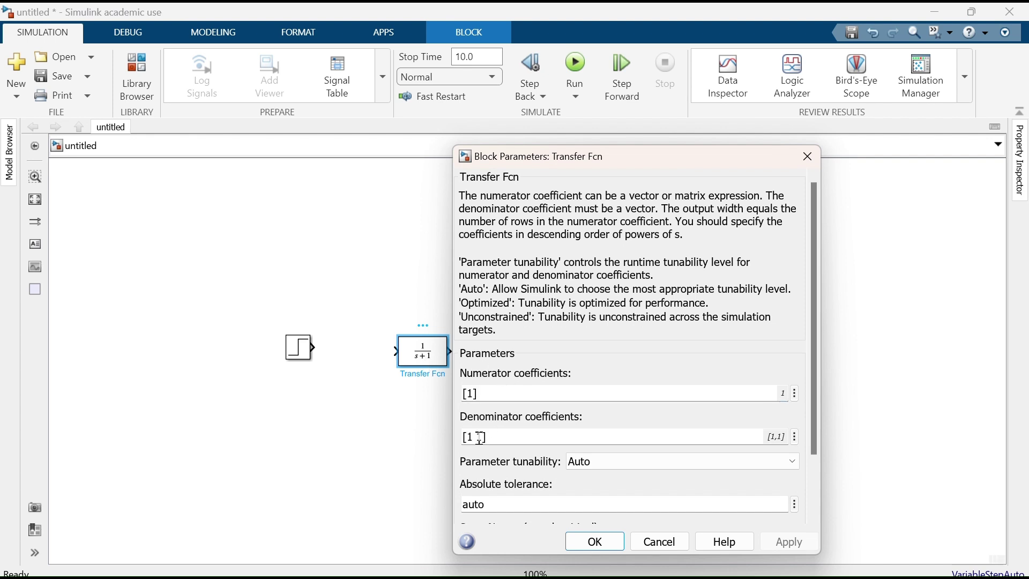
{"action": "key", "text": "BackSpace"}
{"action": "key", "text": "BackSpace"}
{"action": "type", "text": "5 1"}
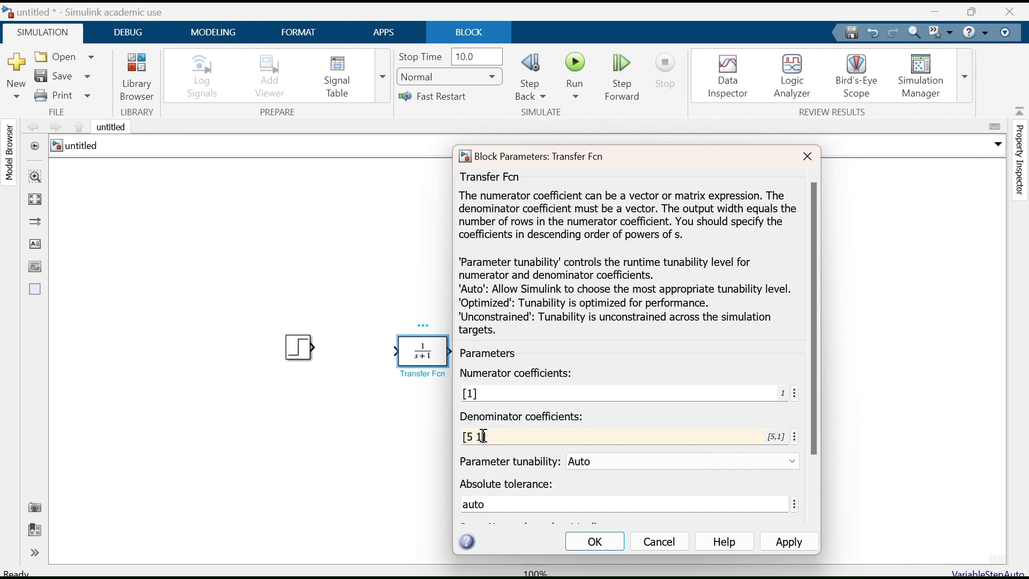
{"action": "type", "text": " 8"}
{"action": "left_click", "coordinate": [798, 541]}
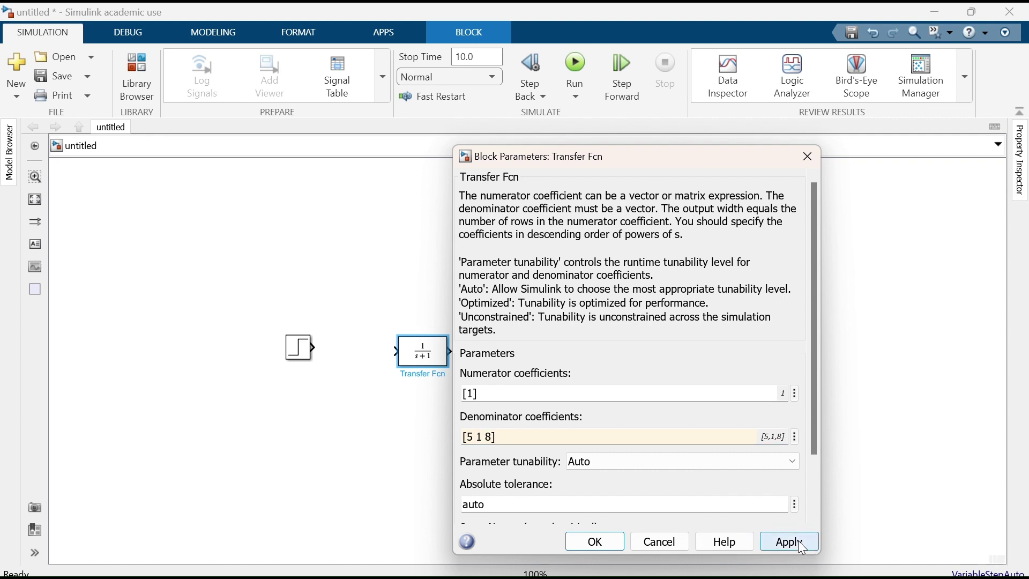
{"action": "left_click", "coordinate": [599, 541]}
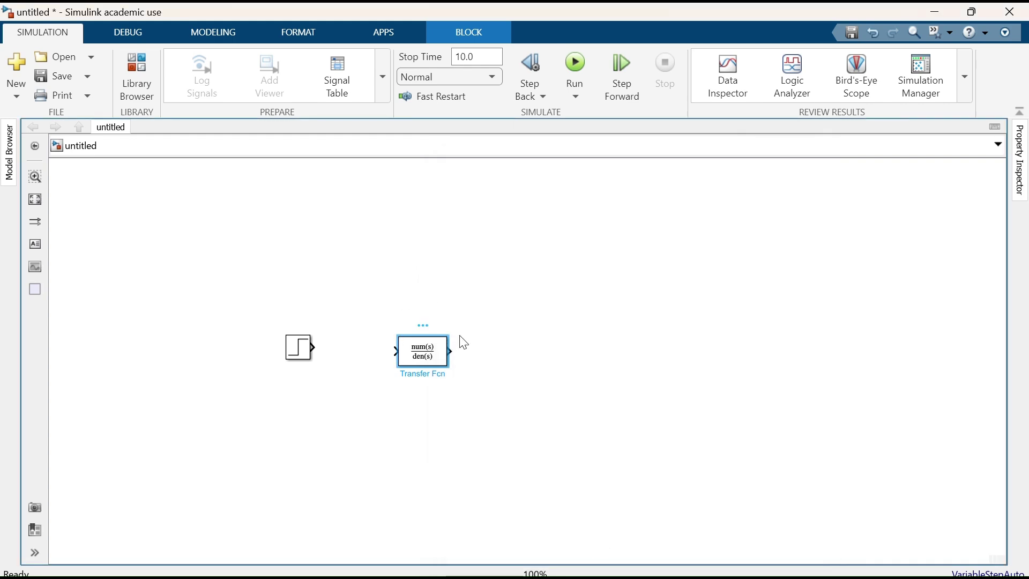
{"action": "left_click_drag", "start_coordinate": [449, 333], "coordinate": [470, 329]}
{"action": "left_click", "coordinate": [514, 420]}
- Insert a Gain block between the Step and Transfer Fcn blocks and connect all three in series
{"action": "double_click", "coordinate": [359, 400]}
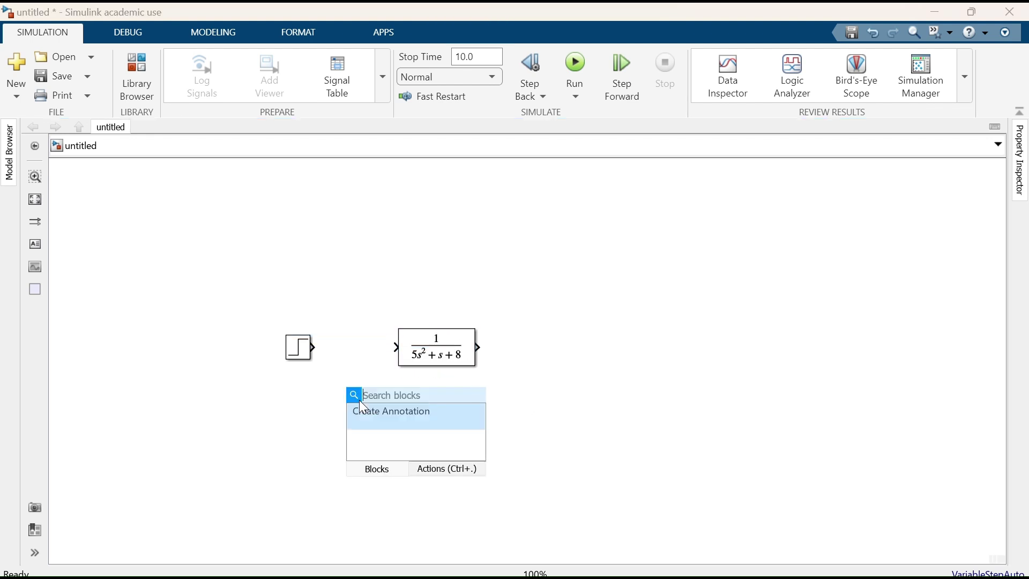
{"action": "type", "text": "ga"}
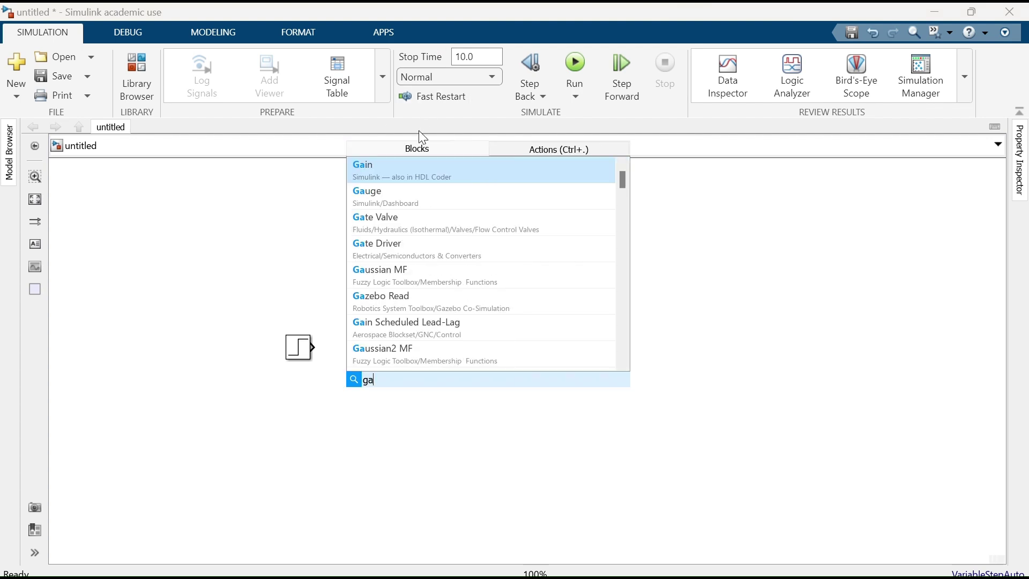
{"action": "left_click", "coordinate": [415, 174]}
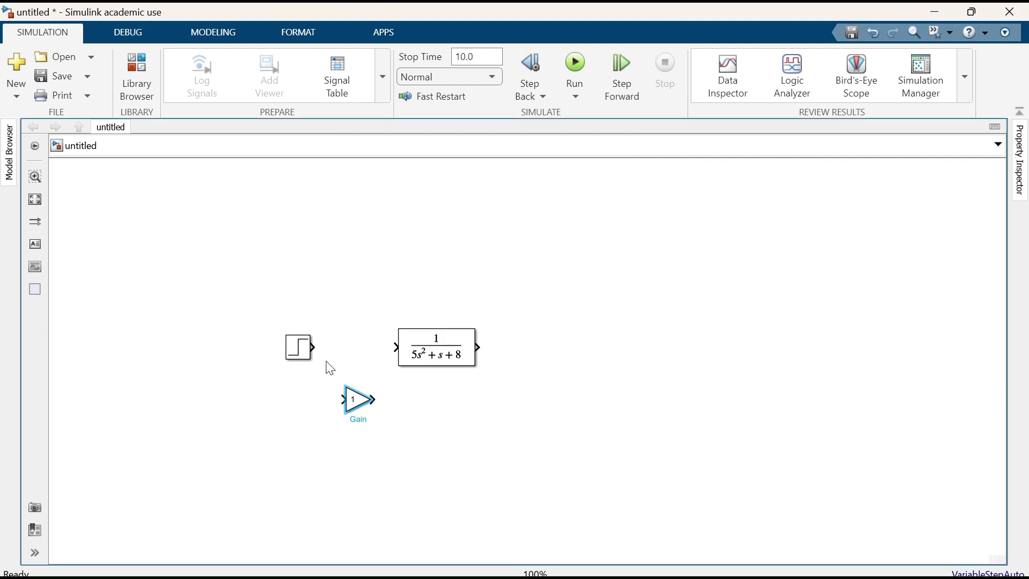
{"action": "left_click_drag", "start_coordinate": [364, 410], "coordinate": [374, 357]}
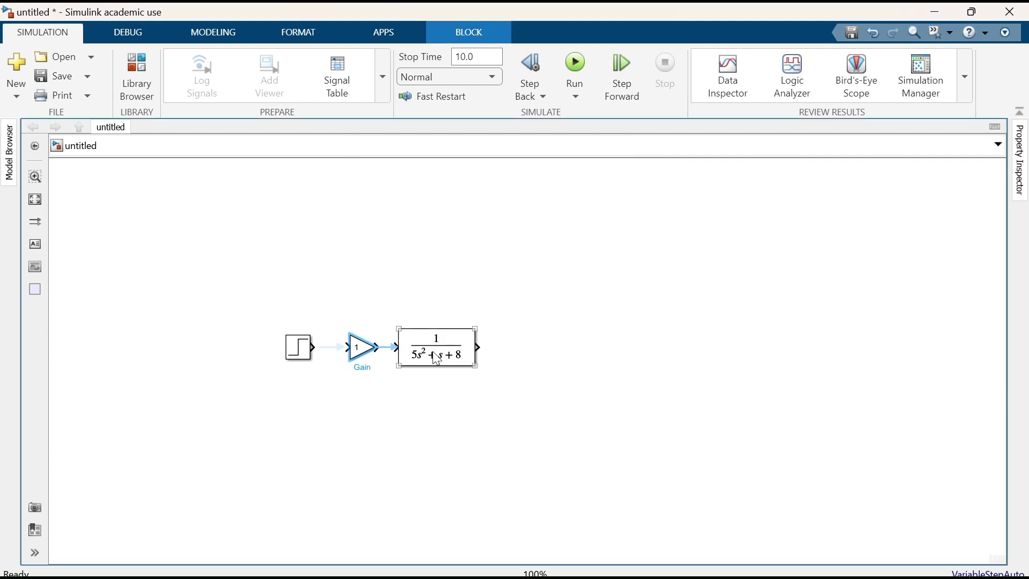
{"action": "left_click", "coordinate": [337, 347]}
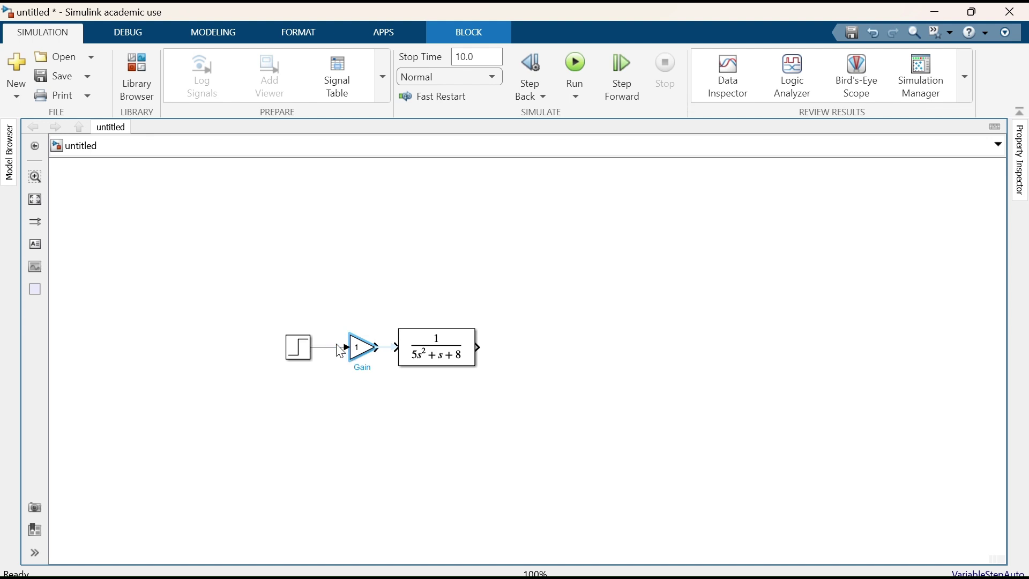
{"action": "left_click", "coordinate": [387, 352]}
{"action": "left_click", "coordinate": [357, 352]}
{"action": "mouse_move", "coordinate": [357, 353]}
{"action": "left_mouse_down"}
{"action": "mouse_move", "coordinate": [355, 294]}
{"action": "mouse_move", "coordinate": [359, 349]}
{"action": "left_mouse_up"}
- Add a Simulink Sinks Scope block after the transfer function and connect the transfer function's output to it
{"action": "double_click", "coordinate": [632, 369]}
{"action": "type", "text": "sco"}
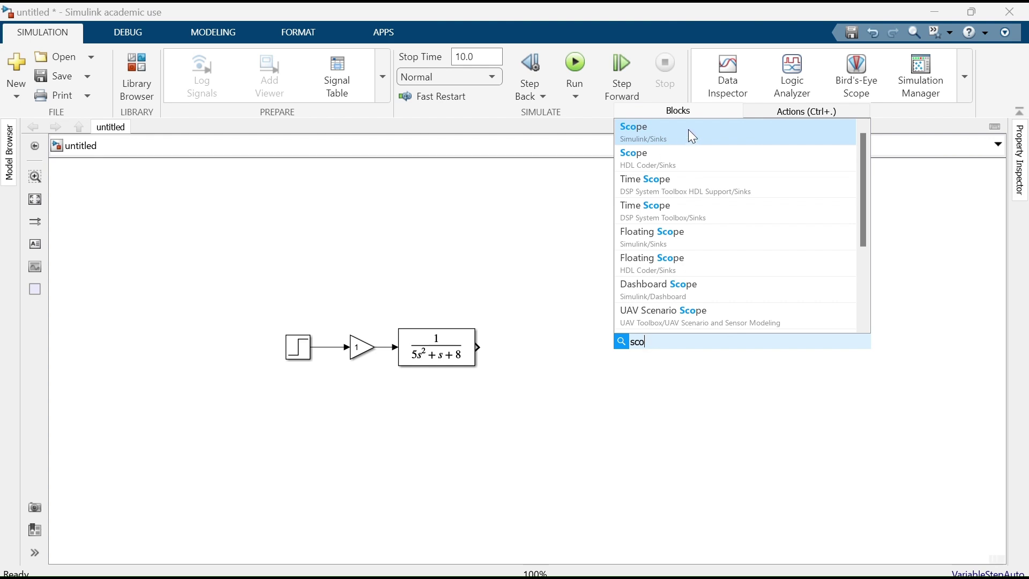
{"action": "left_click", "coordinate": [691, 136]}
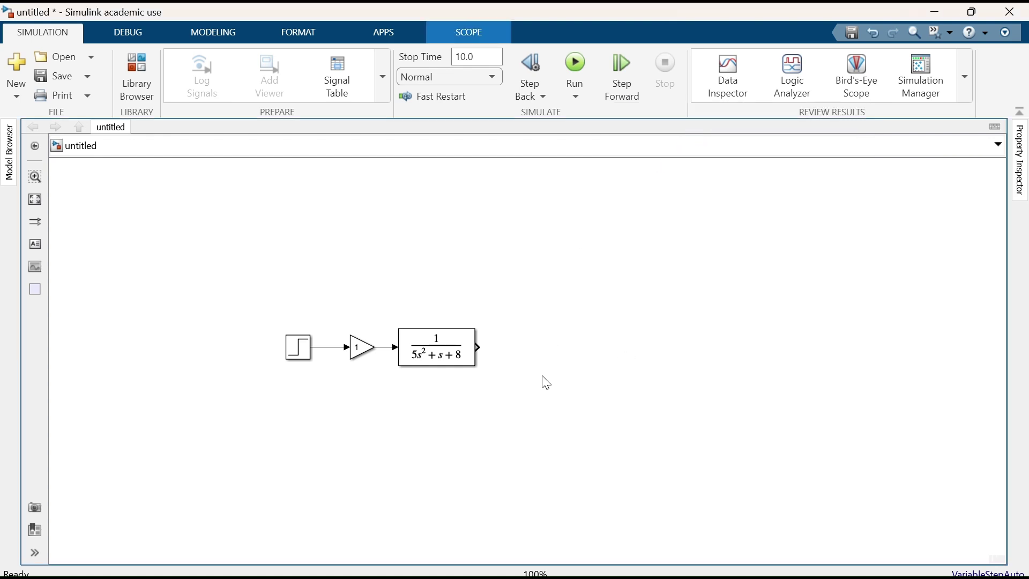
{"action": "left_click_drag", "start_coordinate": [628, 369], "coordinate": [552, 357]}
{"action": "left_click", "coordinate": [510, 354]}
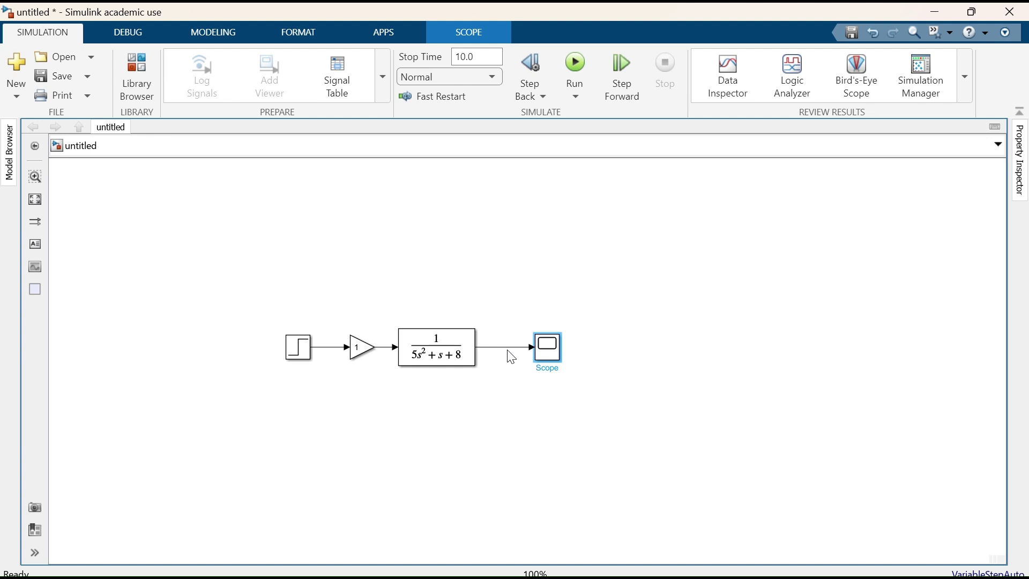
- Connect the Step signal to a second Scope input and view the open-loop response in the Scope
{"action": "left_click", "coordinate": [540, 363]}
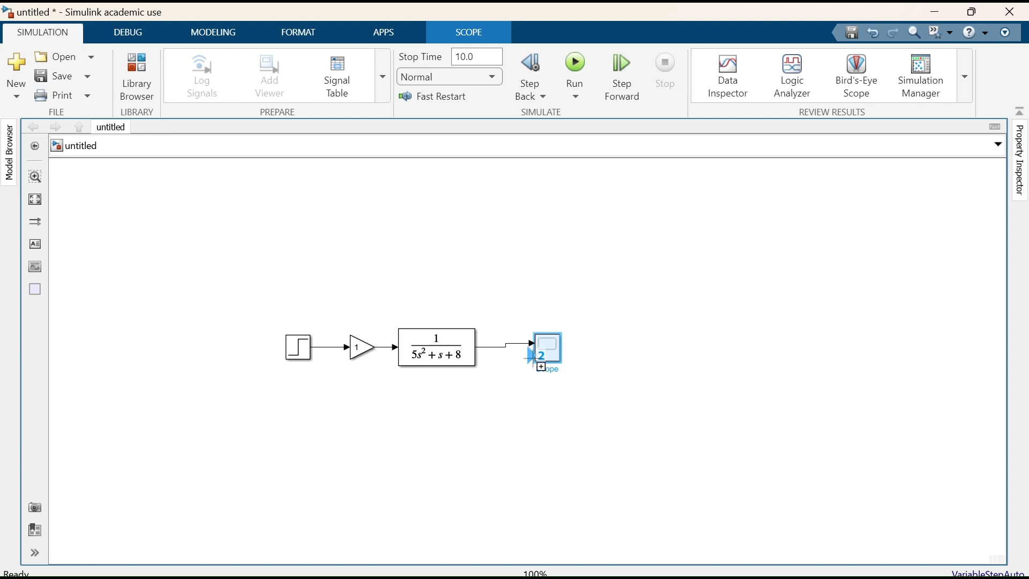
{"action": "mouse_move", "coordinate": [534, 355]}
{"action": "left_mouse_down"}
{"action": "mouse_move", "coordinate": [407, 462]}
{"action": "mouse_move", "coordinate": [324, 361]}
{"action": "mouse_move", "coordinate": [326, 348]}
{"action": "left_mouse_up"}
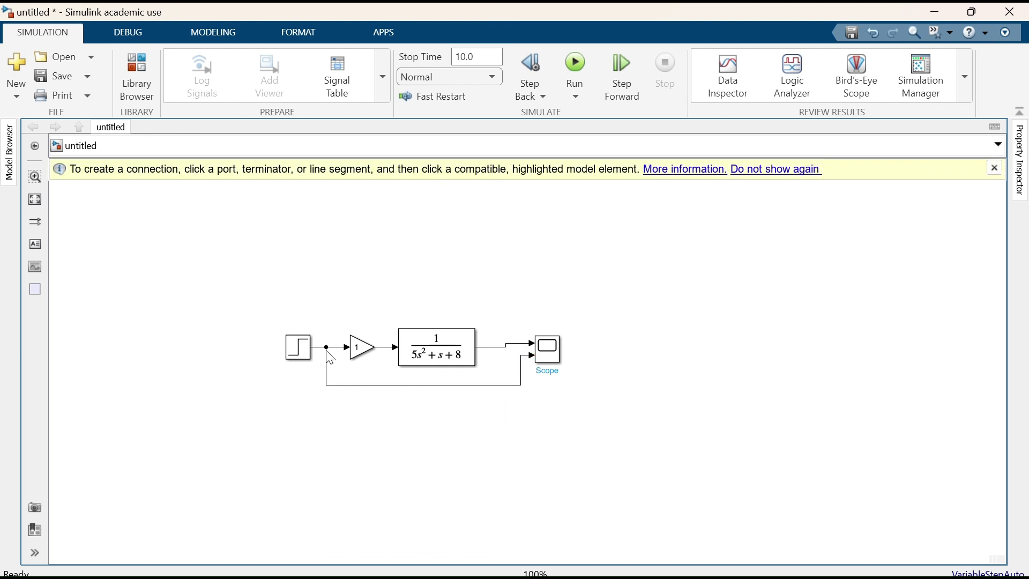
{"action": "double_click", "coordinate": [548, 350]}
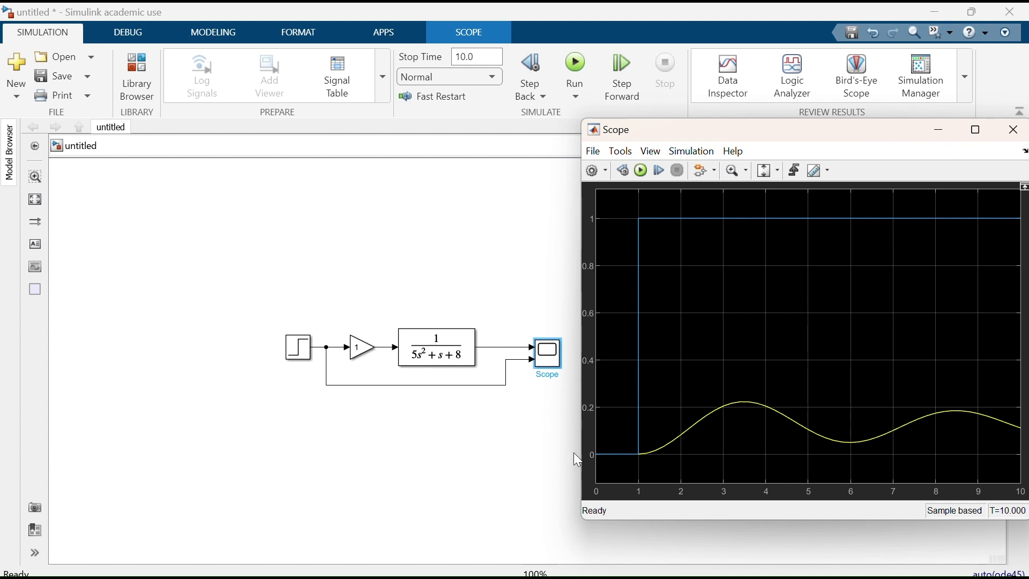
- Move the Step block farther from the Gain block and place an Add block just above the line between them
{"action": "left_click", "coordinate": [300, 356]}
{"action": "left_click_drag", "start_coordinate": [300, 356], "coordinate": [264, 353]}
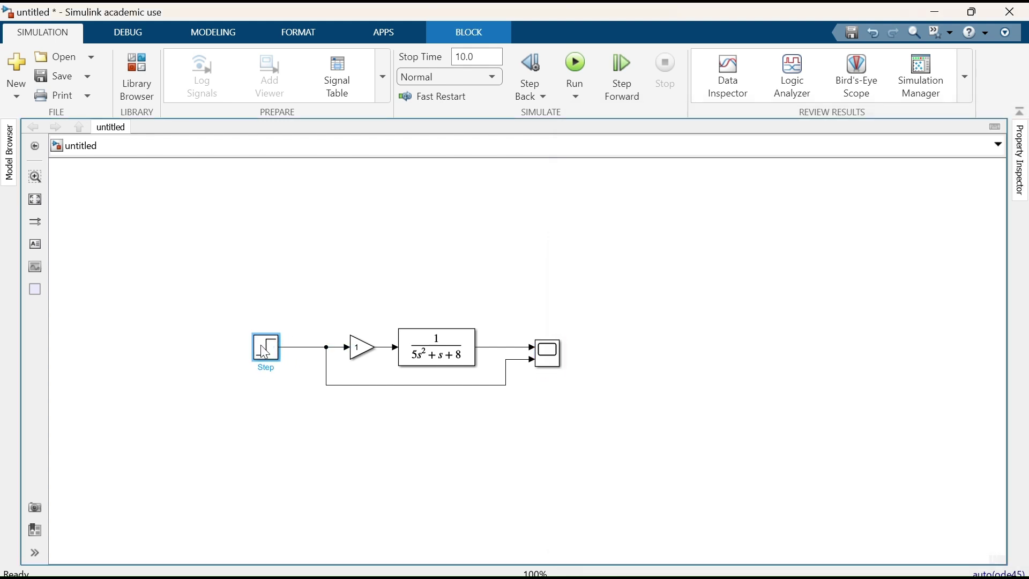
{"action": "double_click", "coordinate": [332, 264]}
{"action": "type", "text": "add"}
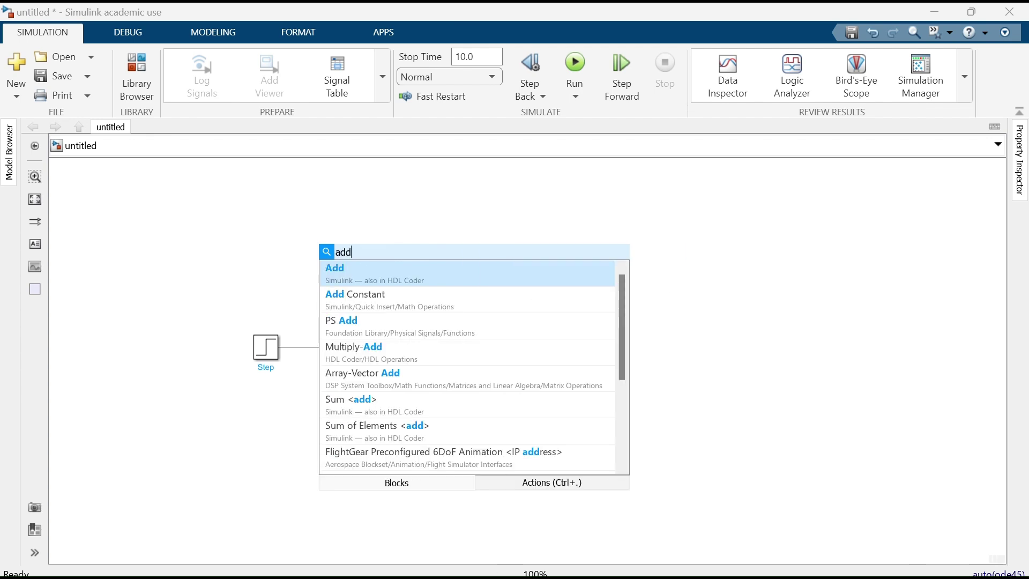
{"action": "left_click", "coordinate": [354, 266]}
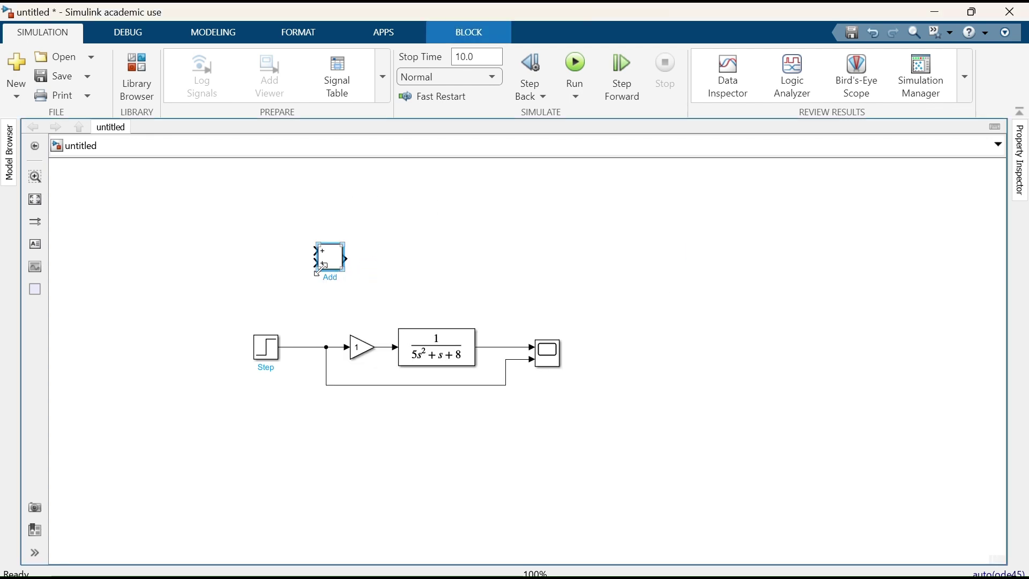
{"action": "left_click_drag", "start_coordinate": [335, 262], "coordinate": [320, 319]}
- Delete the Step block's signal lines, place the Add block before the Gain block, and connect Step to its first input
{"action": "left_click", "coordinate": [310, 347]}
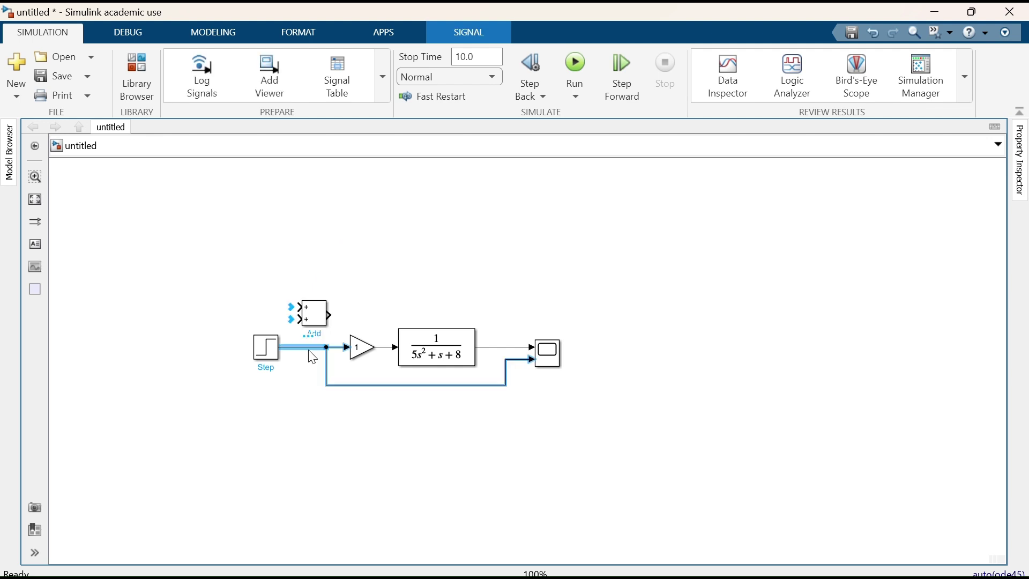
{"action": "key", "text": "Delete"}
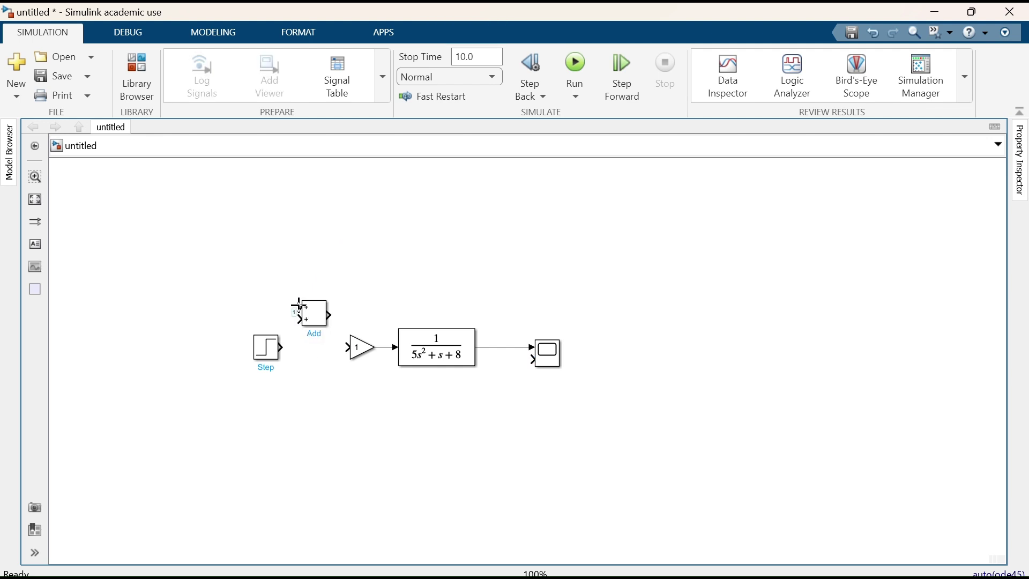
{"action": "left_click_drag", "start_coordinate": [314, 320], "coordinate": [314, 359]}
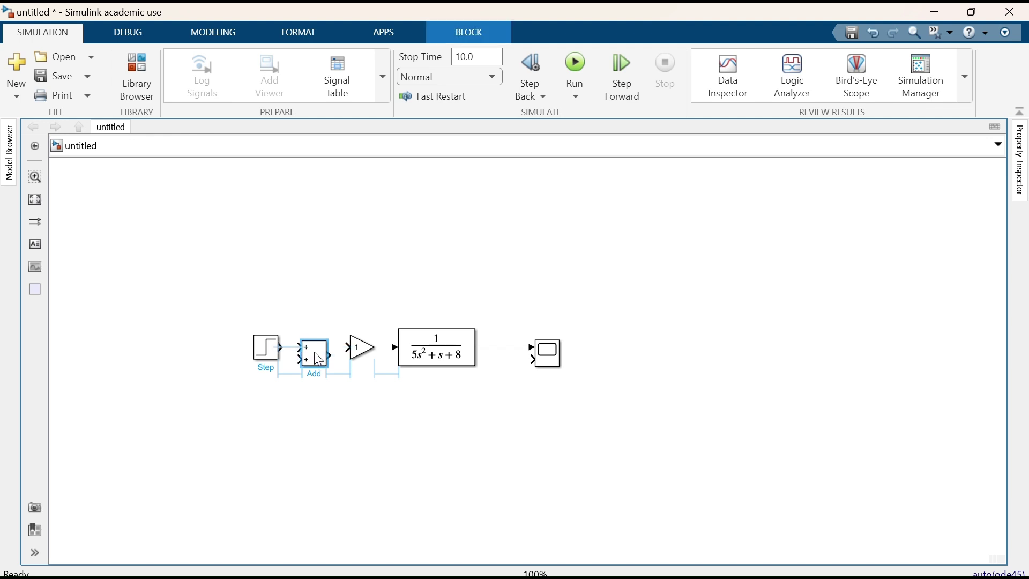
{"action": "left_click", "coordinate": [306, 347]}
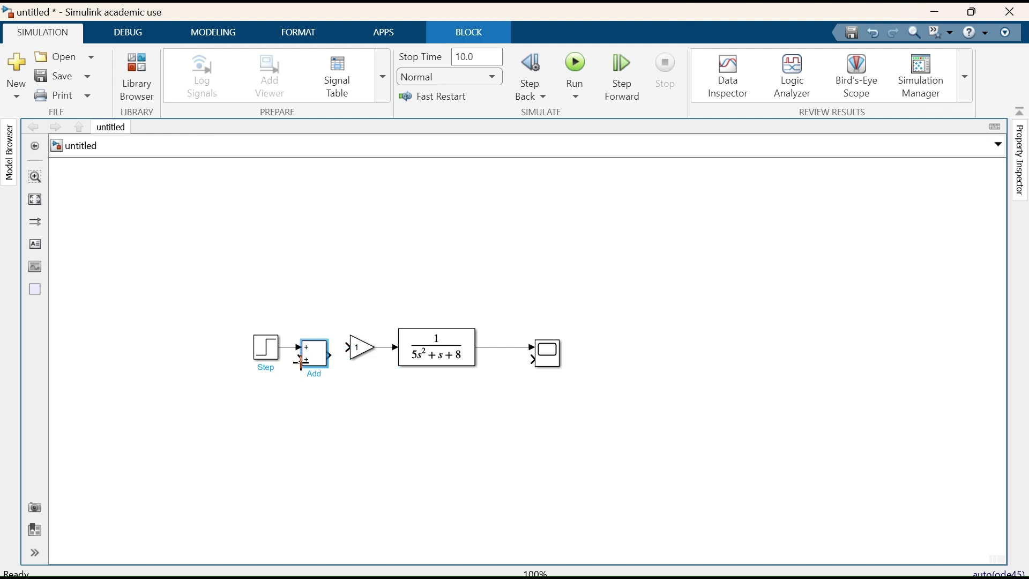
- Feed the transfer function's output back to the Add block's second input, then align the Step and Add blocks and connect Add to Gain
{"action": "mouse_move", "coordinate": [301, 362]}
{"action": "left_mouse_down"}
{"action": "mouse_move", "coordinate": [275, 390]}
{"action": "mouse_move", "coordinate": [392, 448]}
{"action": "mouse_move", "coordinate": [510, 385]}
{"action": "mouse_move", "coordinate": [514, 363]}
{"action": "mouse_move", "coordinate": [491, 347]}
{"action": "left_mouse_up"}
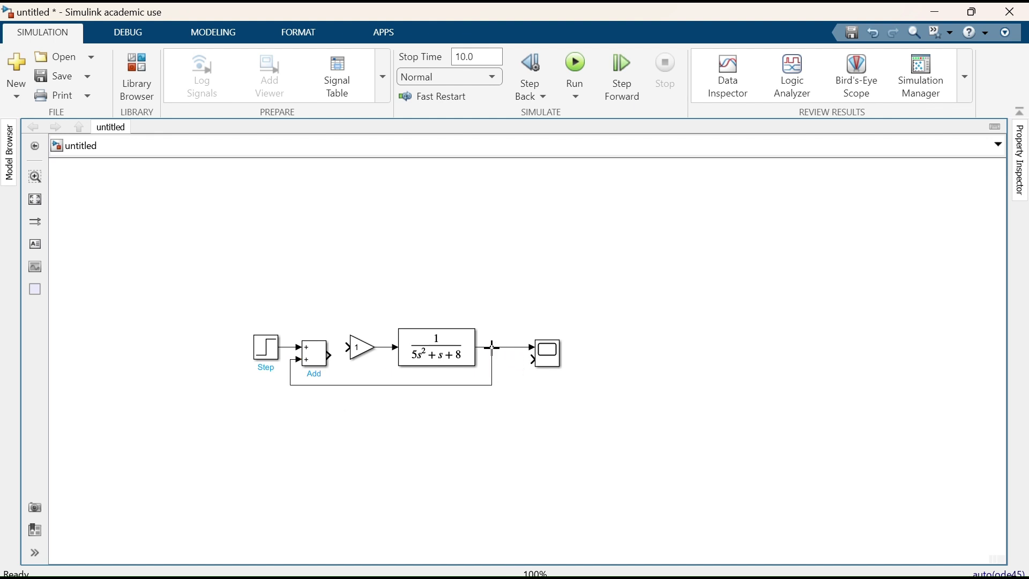
{"action": "left_click_drag", "start_coordinate": [273, 362], "coordinate": [224, 361]}
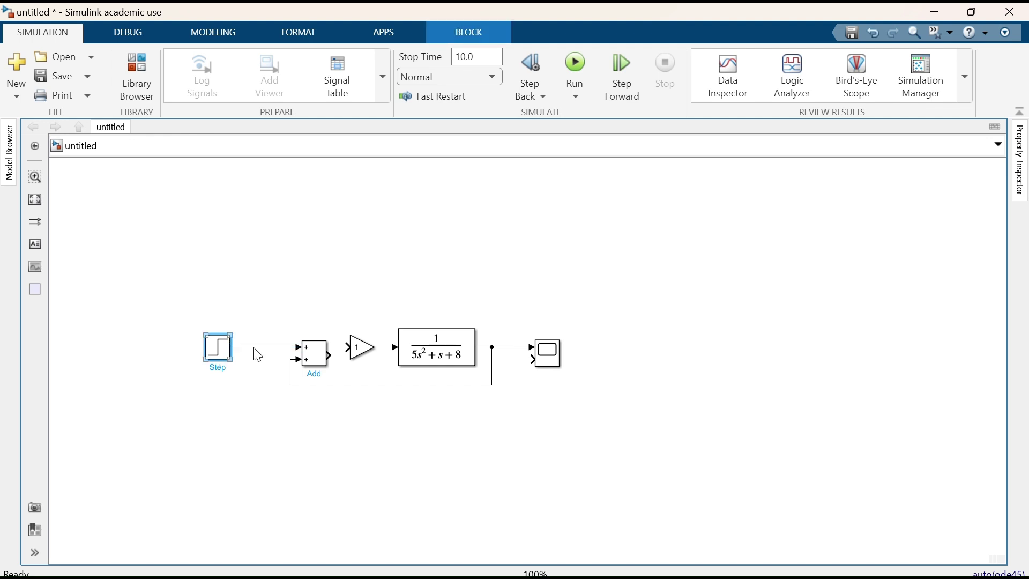
{"action": "left_click_drag", "start_coordinate": [314, 352], "coordinate": [316, 349]}
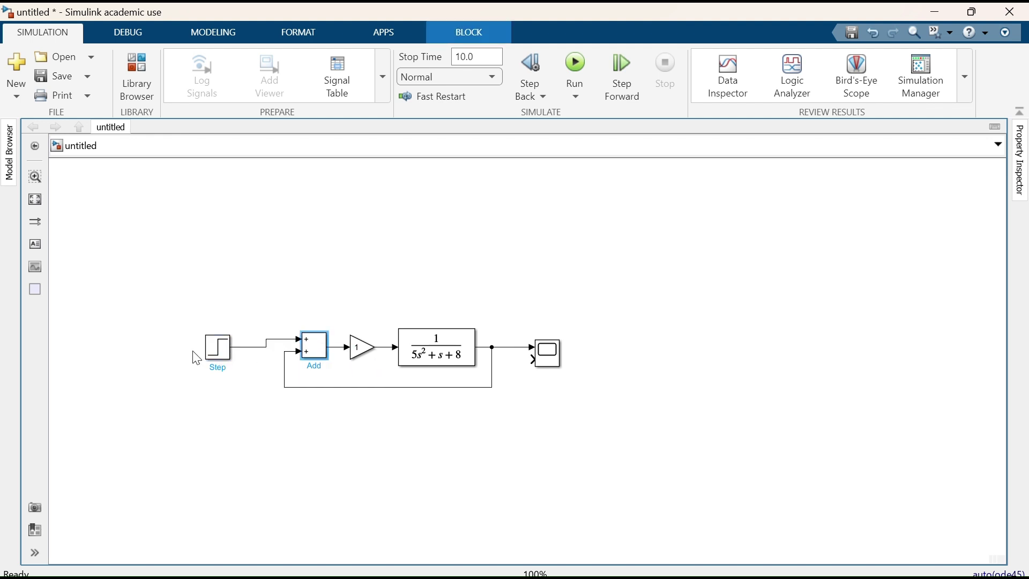
{"action": "left_click_drag", "start_coordinate": [224, 353], "coordinate": [232, 345]}
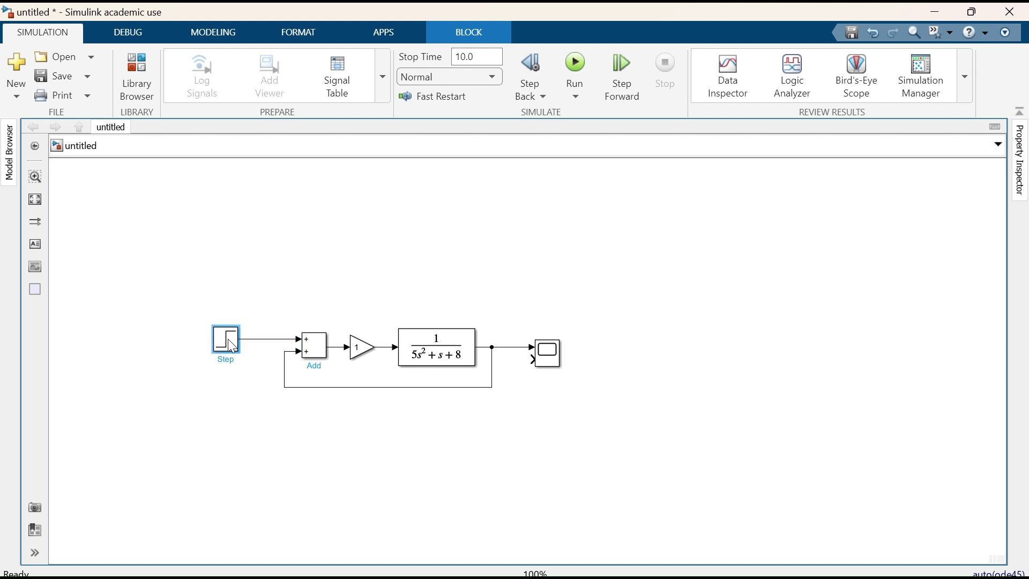
- Branch the Step signal to the Scope's second input and run the simulation with the Scope open
{"action": "left_click_drag", "start_coordinate": [530, 358], "coordinate": [249, 341]}
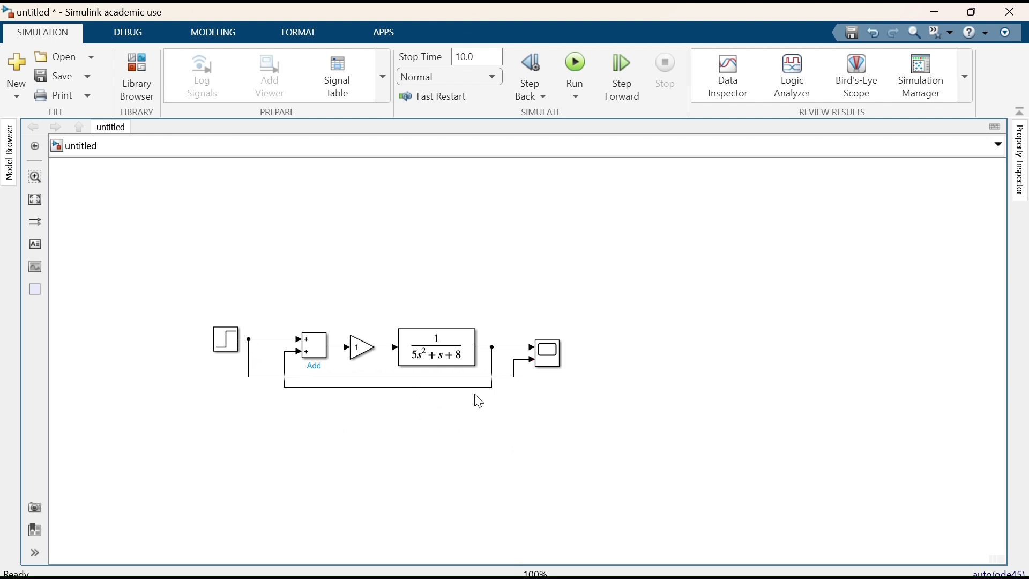
{"action": "double_click", "coordinate": [548, 354]}
{"action": "left_click", "coordinate": [641, 169]}
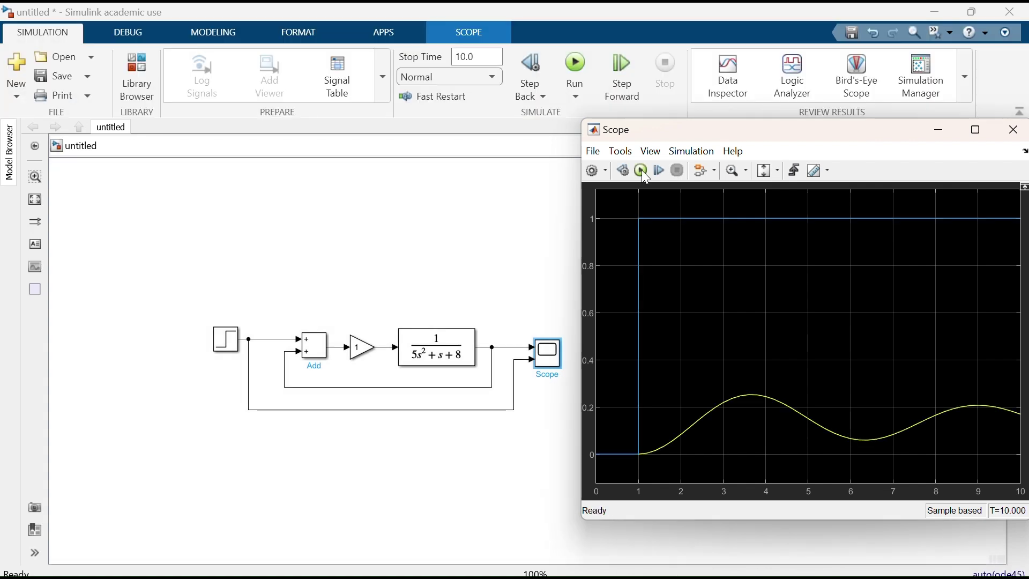
- Set the Add block's list of signs to +- and its icon shape to round
{"action": "double_click", "coordinate": [309, 357]}
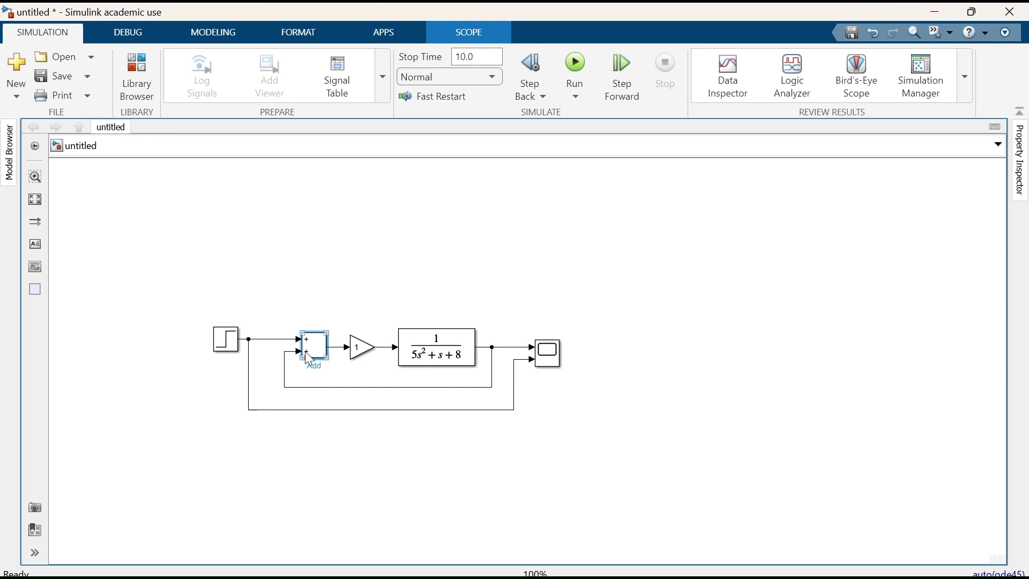
{"action": "double_click", "coordinate": [366, 359]}
{"action": "left_click", "coordinate": [366, 360]}
{"action": "key", "text": "BackSpace"}
{"action": "type", "text": "-"}
{"action": "left_click", "coordinate": [468, 314]}
{"action": "left_click", "coordinate": [444, 343]}
{"action": "left_click", "coordinate": [676, 524]}
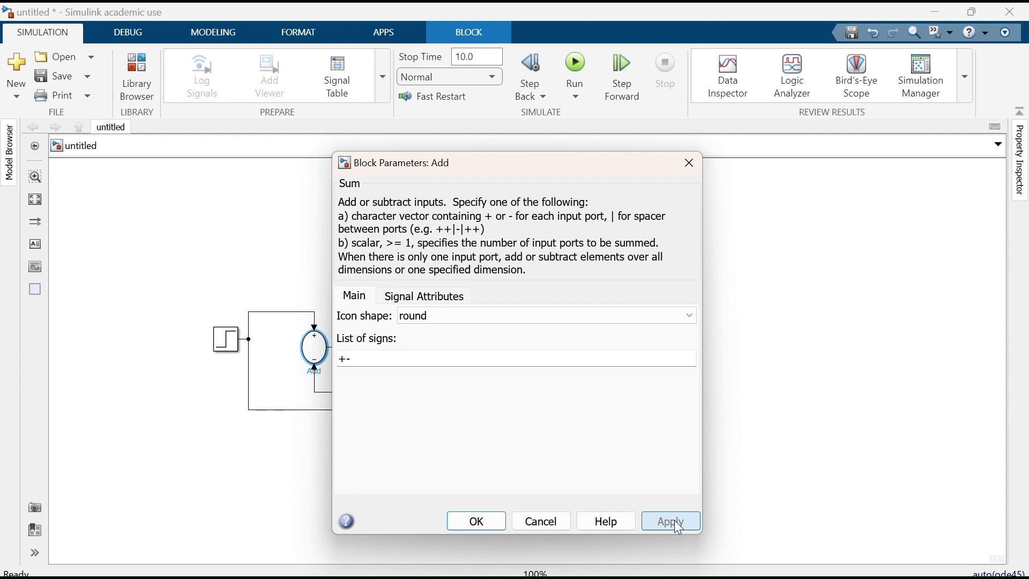
{"action": "left_click", "coordinate": [477, 522]}
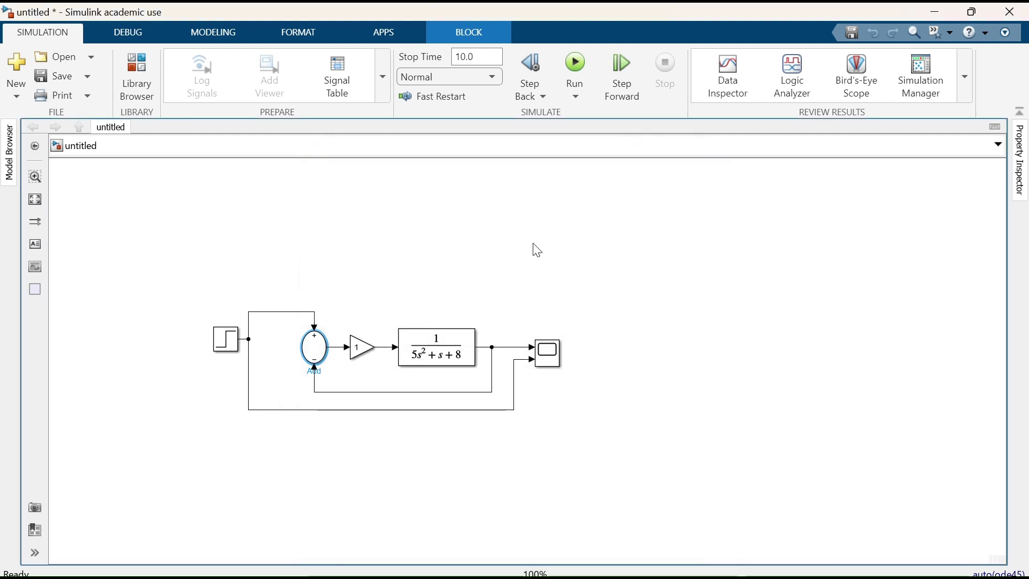
- Rerun the simulation from the Scope and check the Gain block's parameters without changing them
{"action": "double_click", "coordinate": [546, 350]}
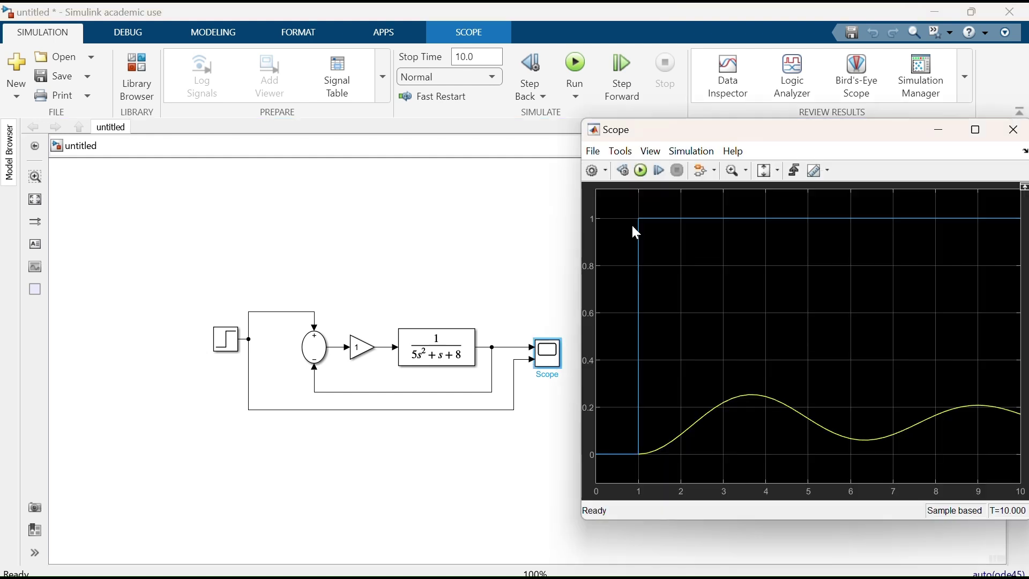
{"action": "left_click", "coordinate": [641, 169]}
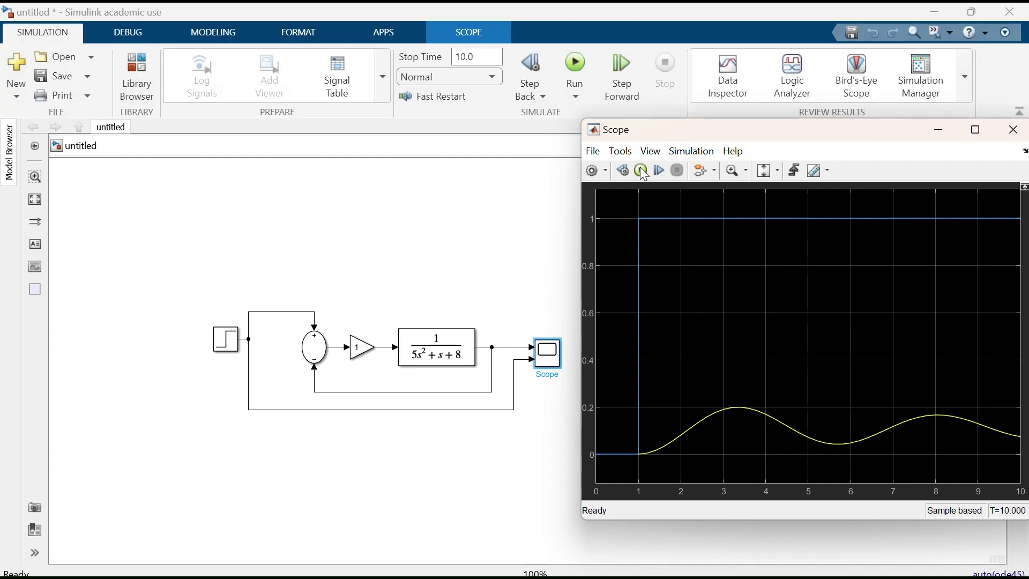
{"action": "left_click", "coordinate": [360, 349]}
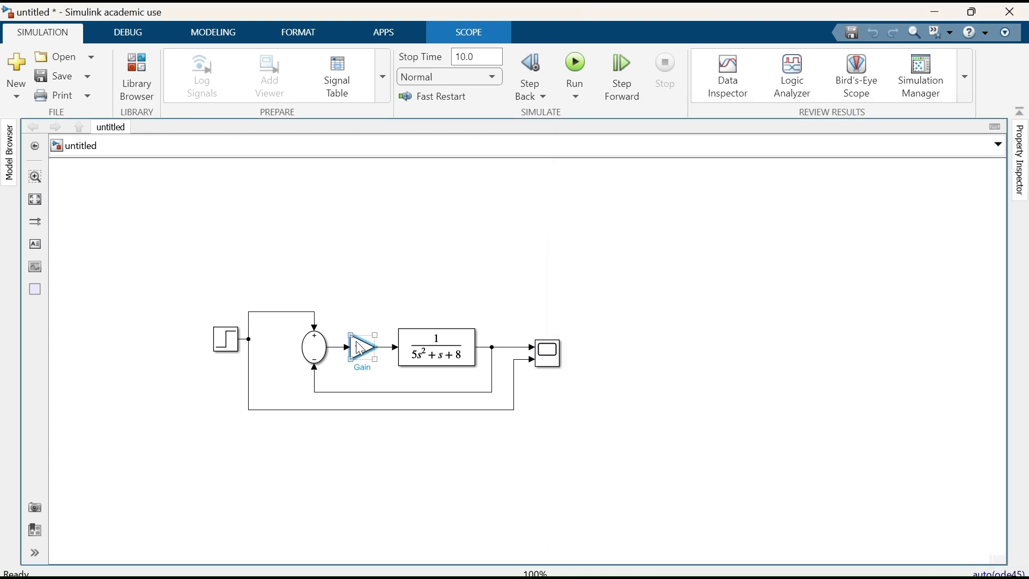
{"action": "double_click", "coordinate": [360, 348]}
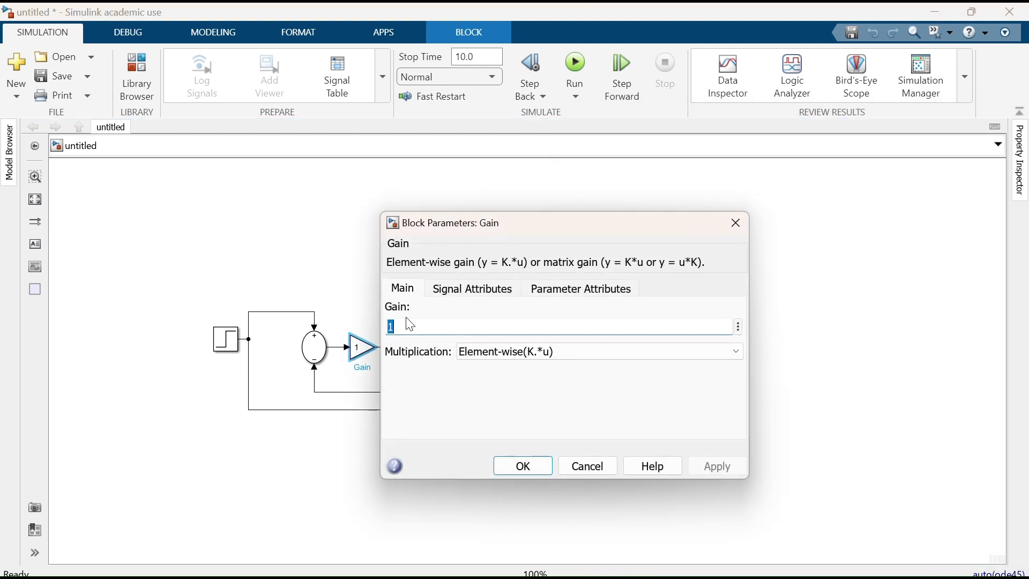
{"action": "left_click", "coordinate": [523, 465]}
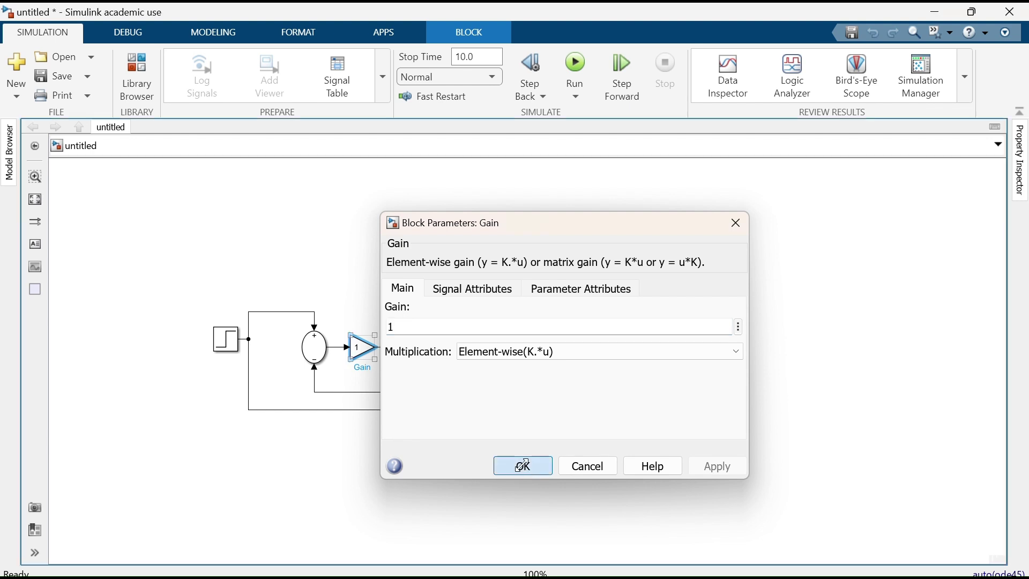
- Set the Step block's step time to 5 and rerun the simulation from the Scope
{"action": "double_click", "coordinate": [231, 343]}
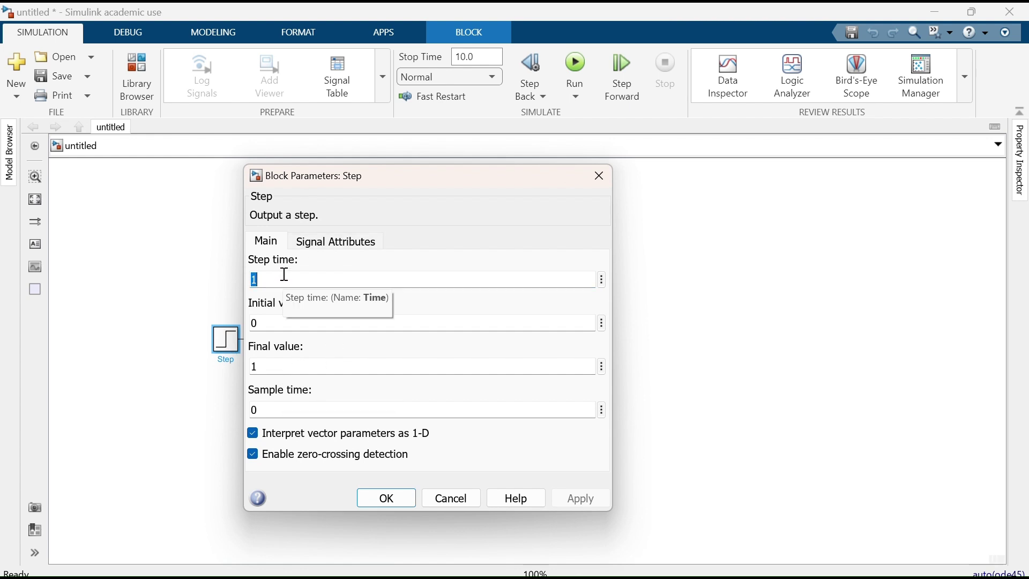
{"action": "type", "text": "5"}
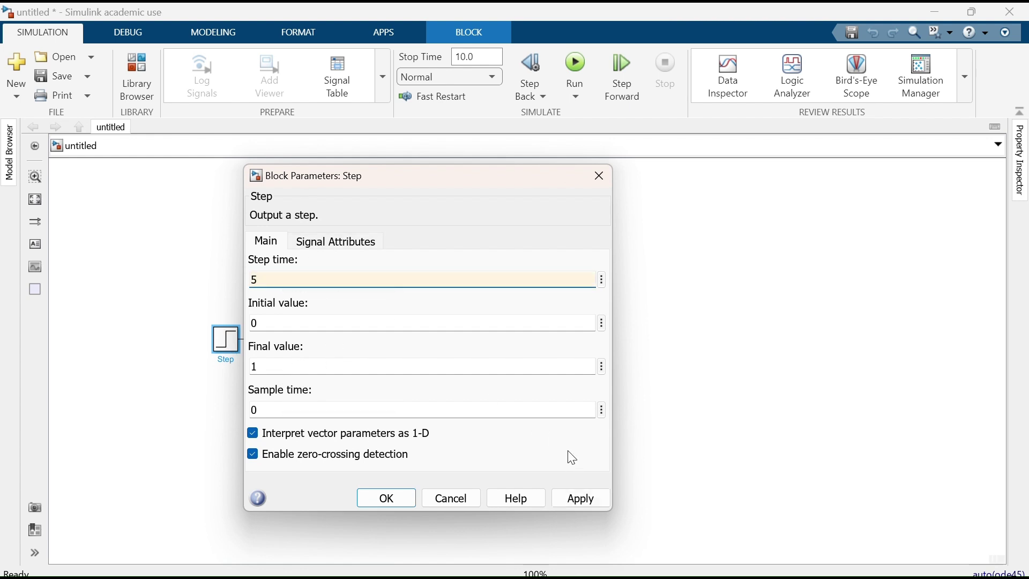
{"action": "left_click", "coordinate": [584, 500]}
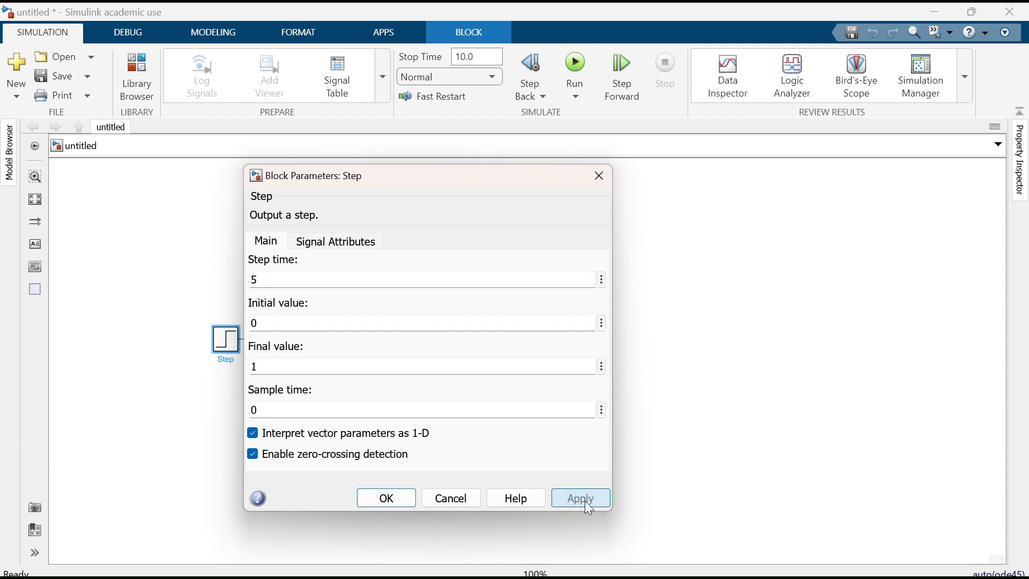
{"action": "left_click", "coordinate": [394, 496]}
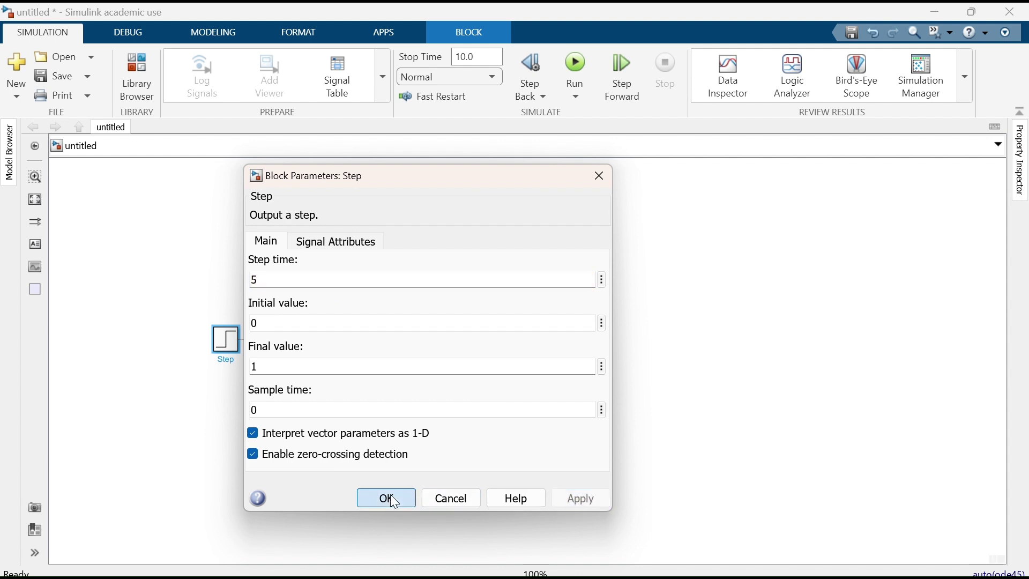
{"action": "double_click", "coordinate": [546, 354]}
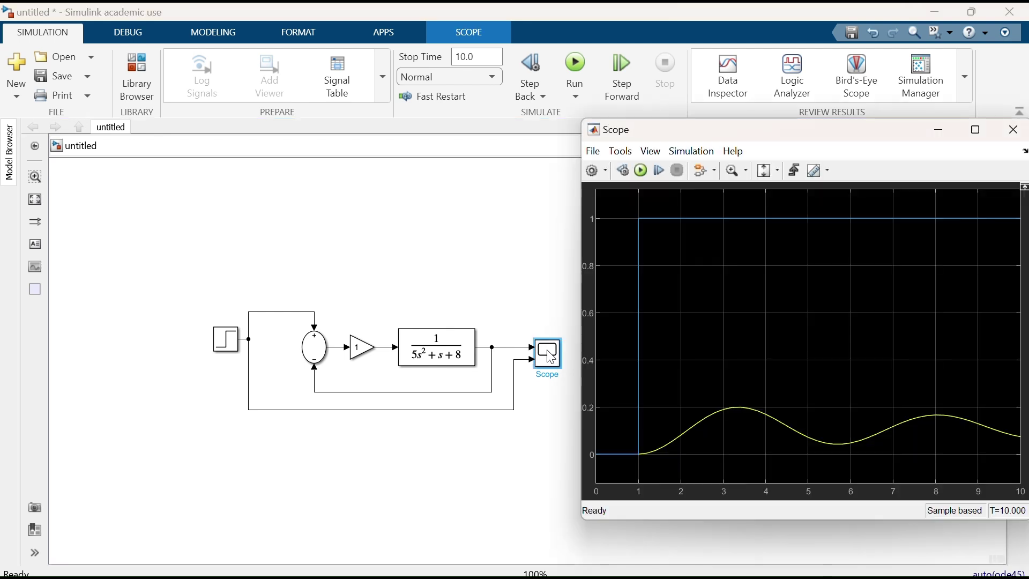
{"action": "left_click", "coordinate": [641, 169]}
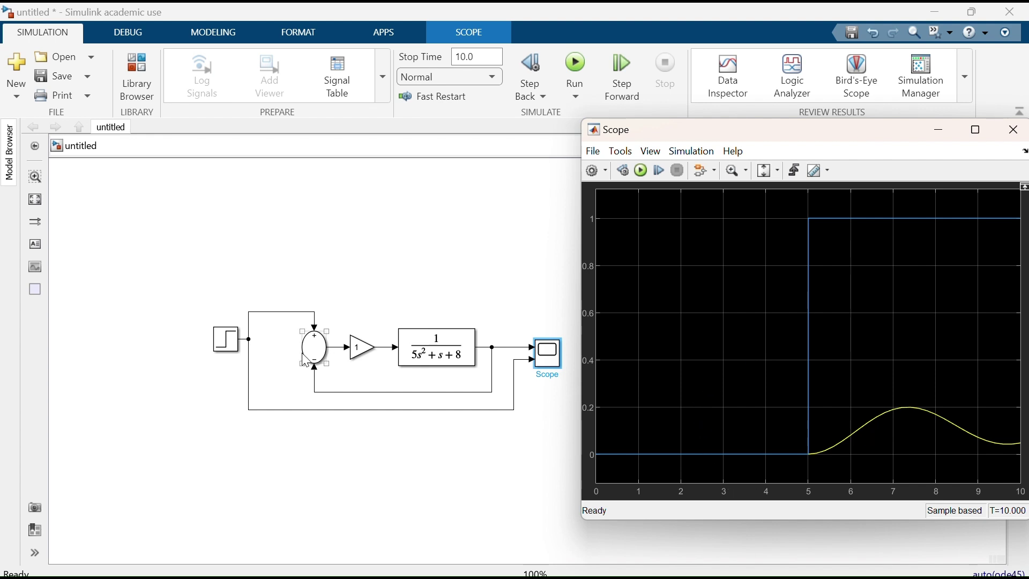
- Set the Step block's step time to 1 and rerun the simulation from the Scope
{"action": "double_click", "coordinate": [231, 339]}
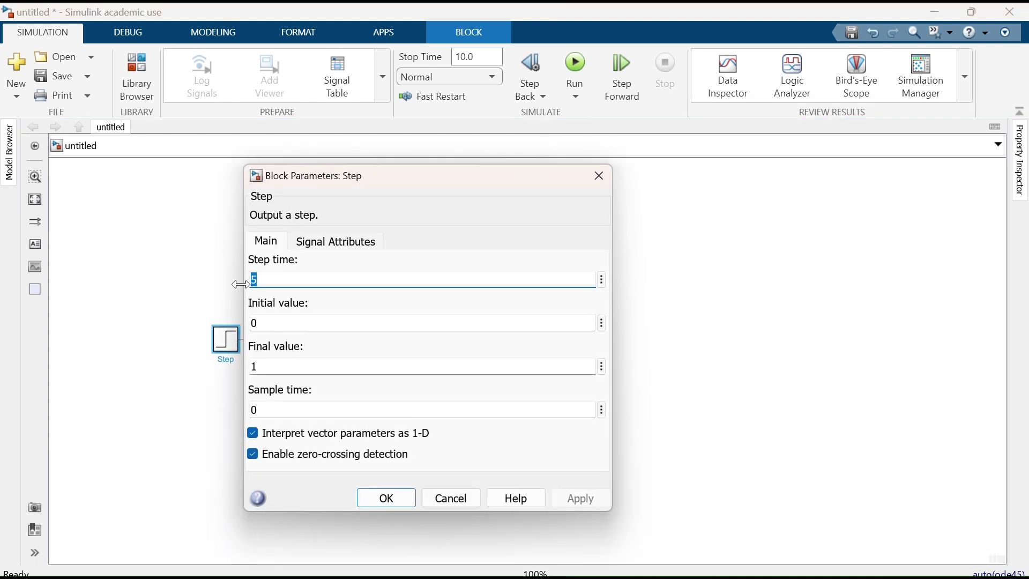
{"action": "type", "text": "1"}
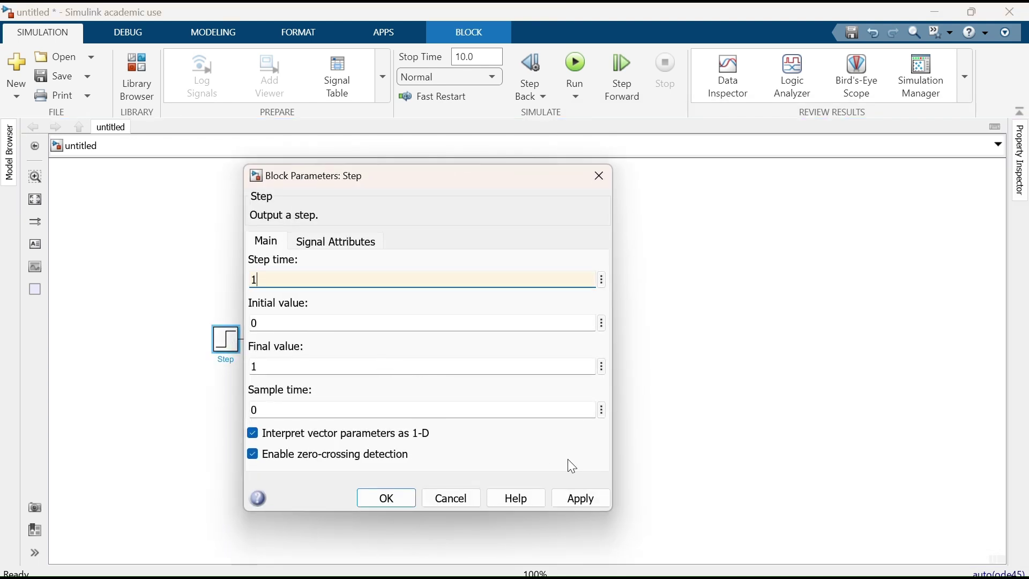
{"action": "left_click", "coordinate": [582, 500]}
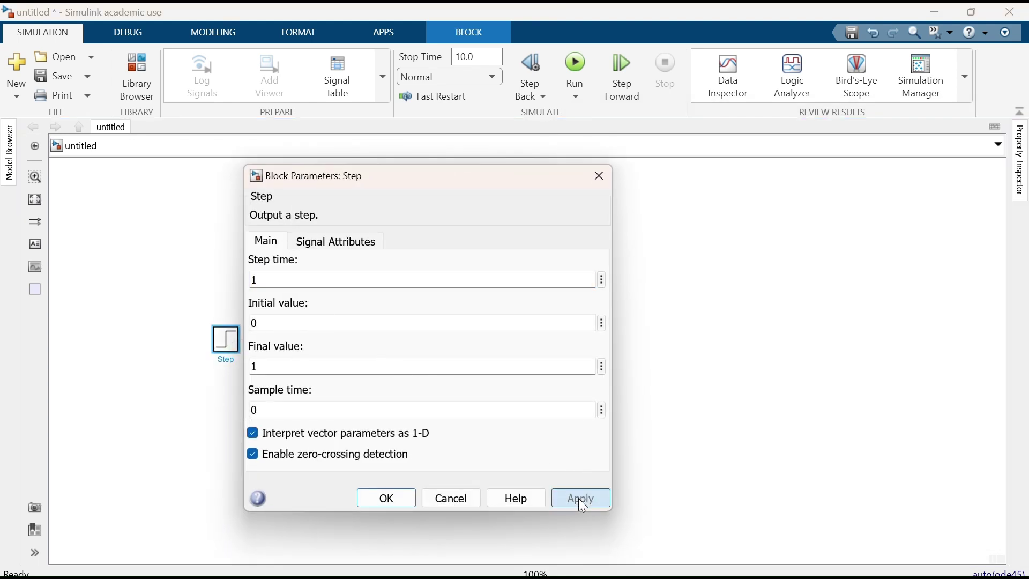
{"action": "left_click", "coordinate": [388, 498]}
{"action": "double_click", "coordinate": [560, 359]}
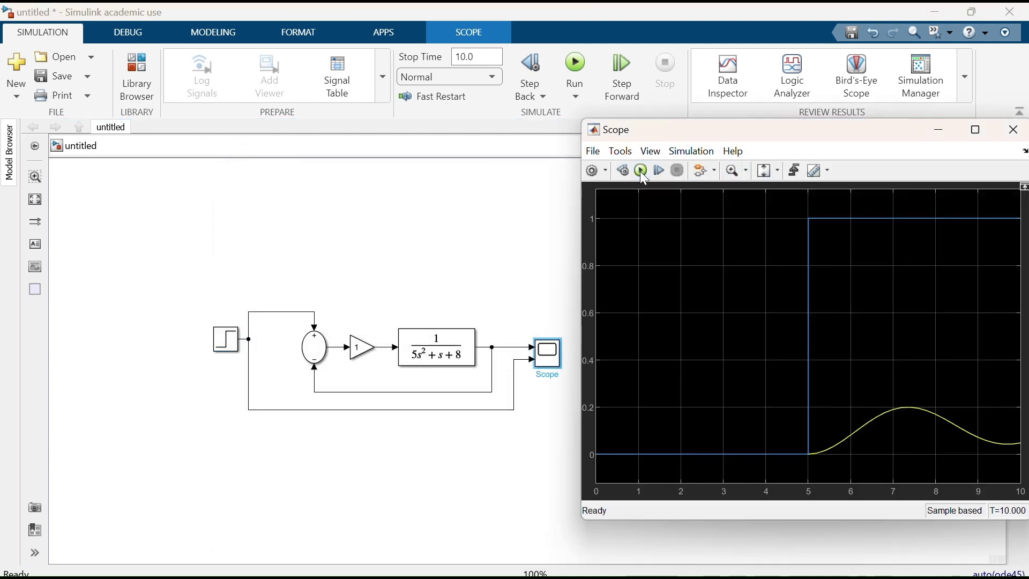
{"action": "left_click", "coordinate": [640, 171]}
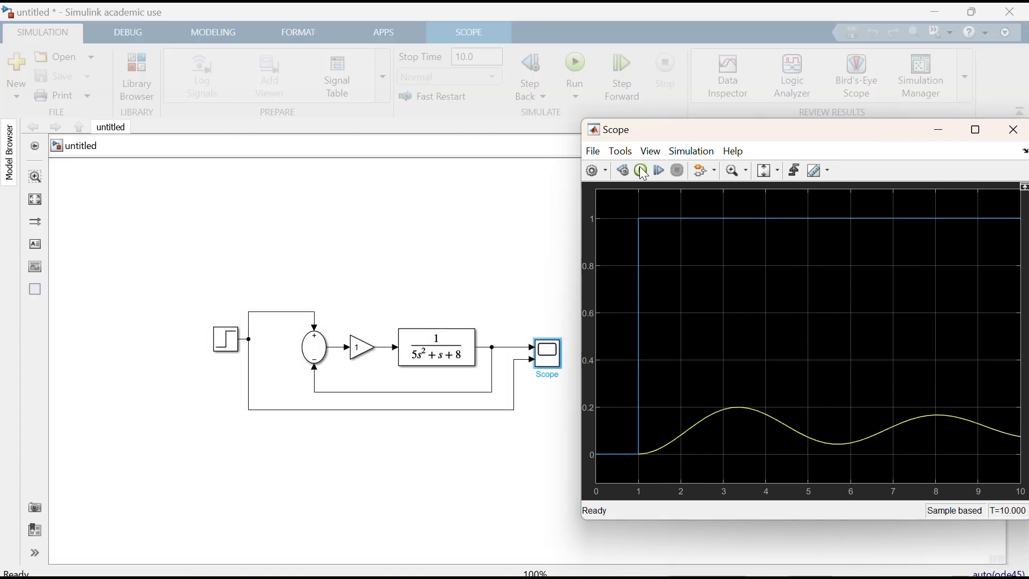
- Add a PID Controller block in the empty space above the Gain block
{"action": "left_click", "coordinate": [356, 260]}
{"action": "double_click", "coordinate": [351, 239]}
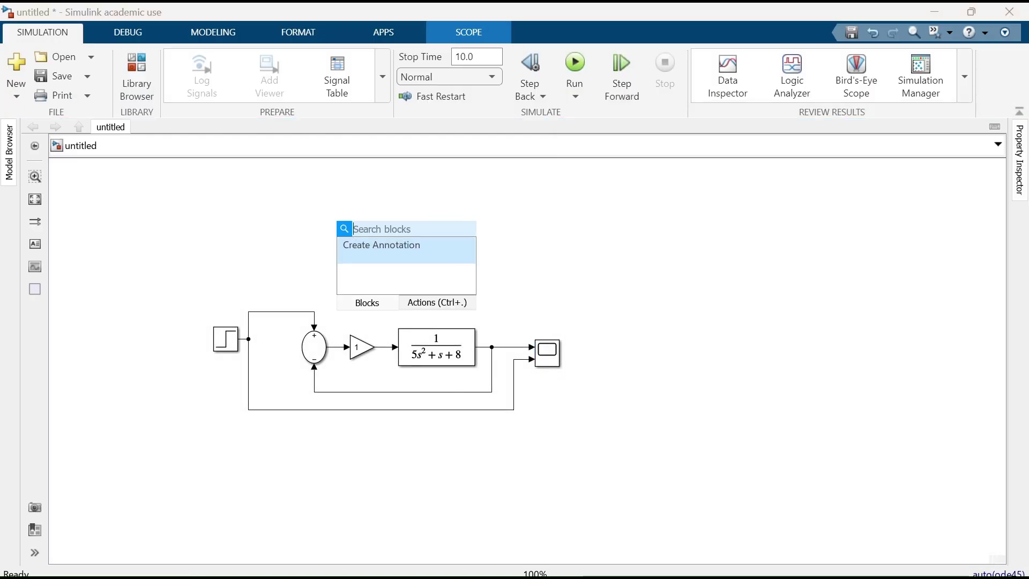
{"action": "type", "text": "pid"}
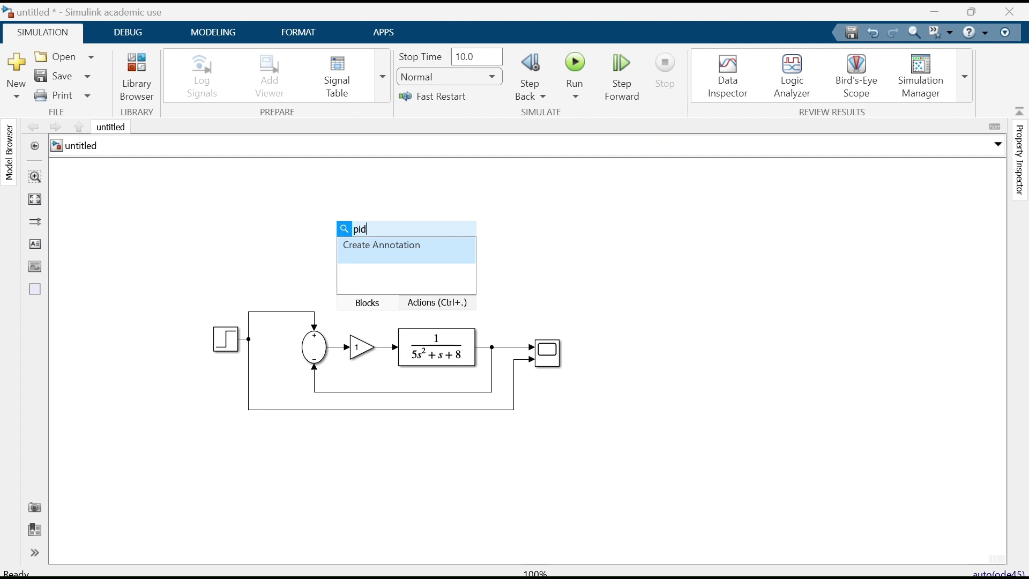
{"action": "left_click", "coordinate": [392, 256]}
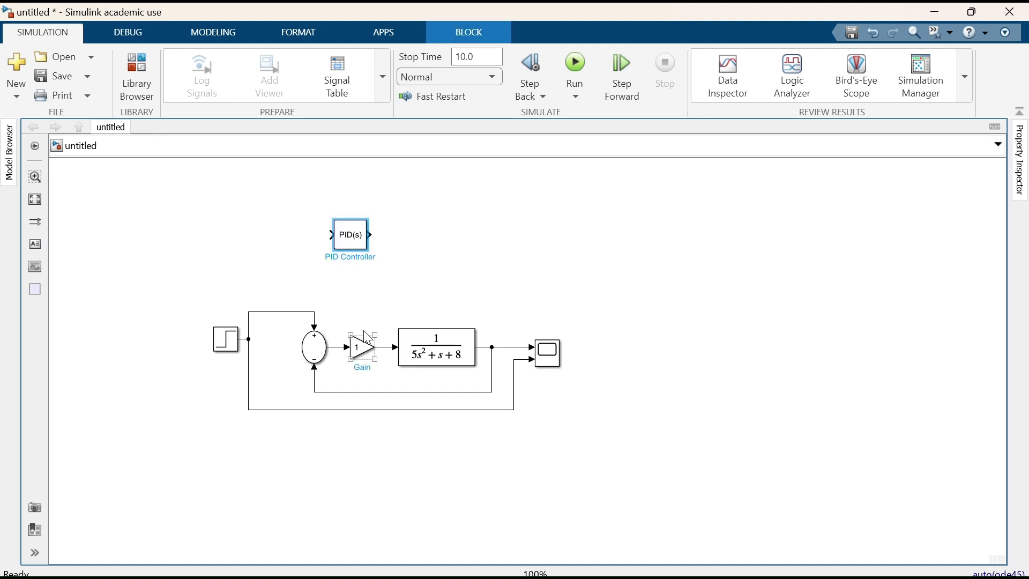
- Replace the Gain block with the PID Controller between Add and Transfer Fcn, moving Gain aside, and run the simulation with the Scope open
{"action": "left_click", "coordinate": [360, 351]}
{"action": "left_click_drag", "start_coordinate": [360, 352], "coordinate": [417, 281]}
{"action": "key", "text": "ctrl+shift+a"}
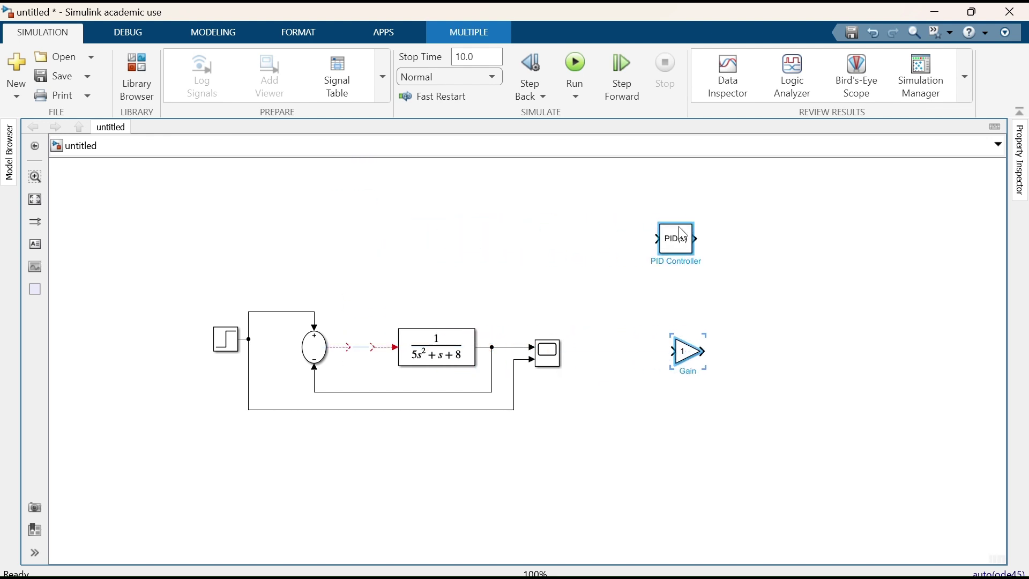
{"action": "left_click", "coordinate": [546, 267]}
{"action": "left_click", "coordinate": [676, 251]}
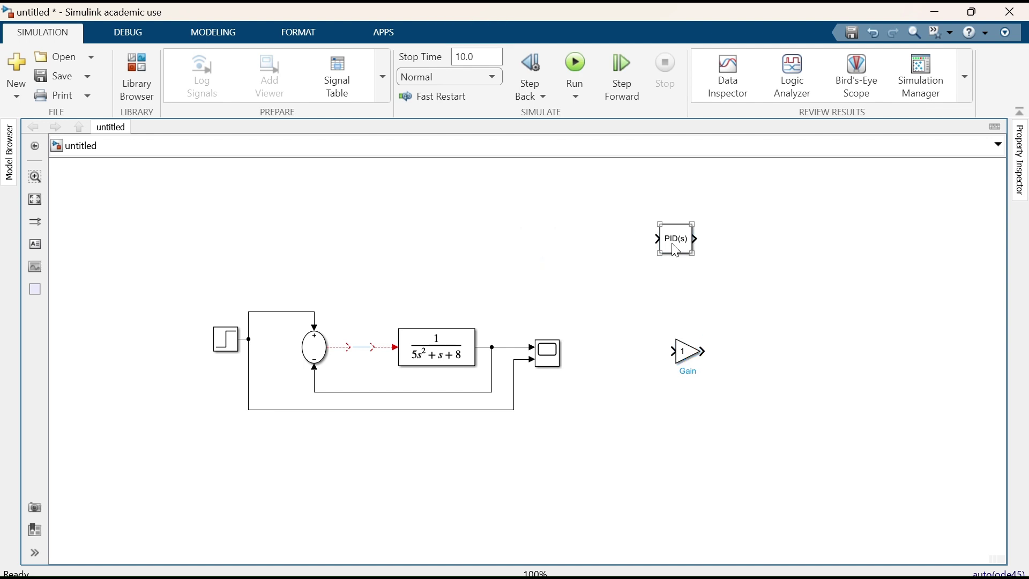
{"action": "left_click_drag", "start_coordinate": [676, 252], "coordinate": [364, 353]}
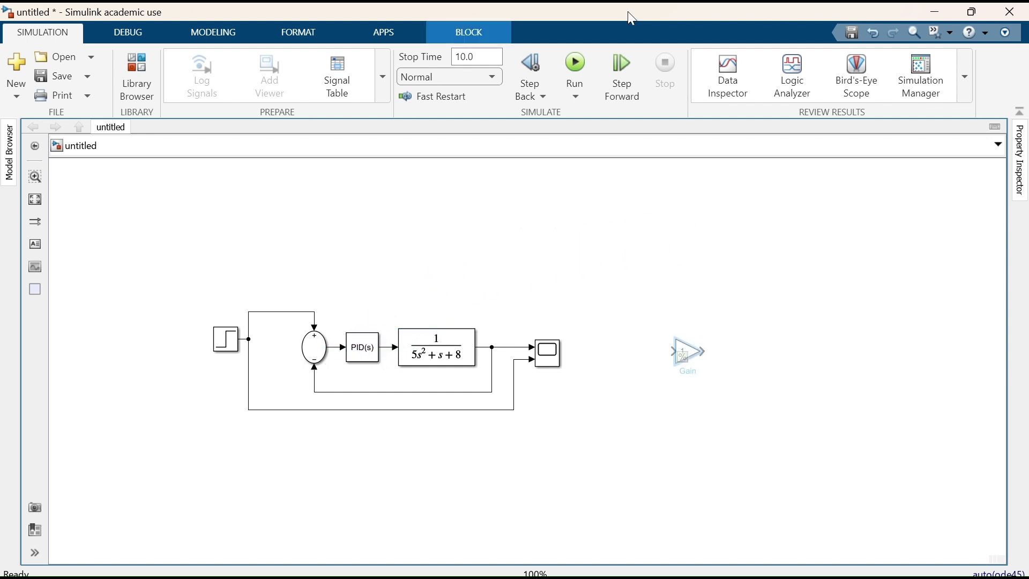
{"action": "left_click", "coordinate": [574, 68]}
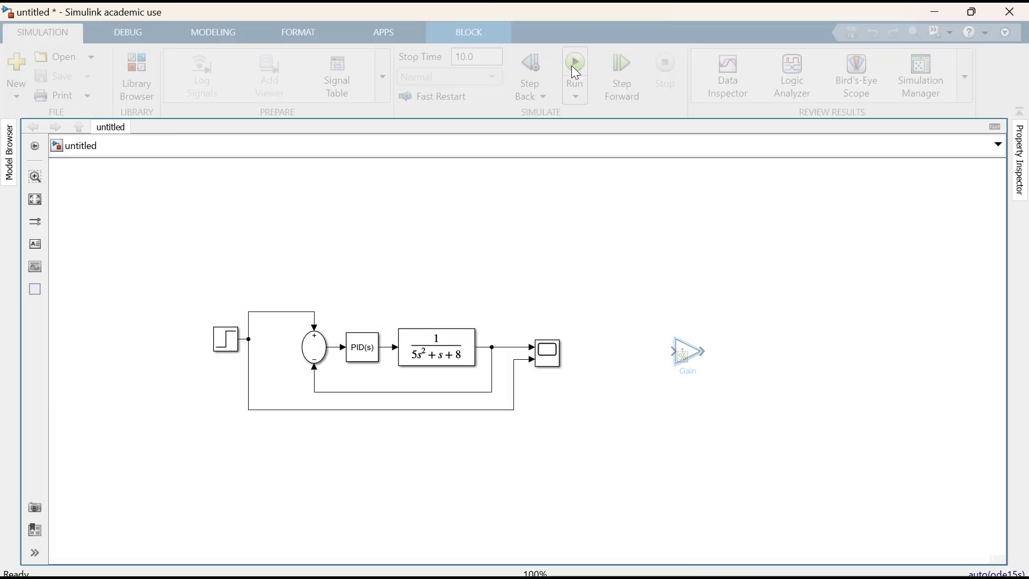
{"action": "double_click", "coordinate": [547, 355]}
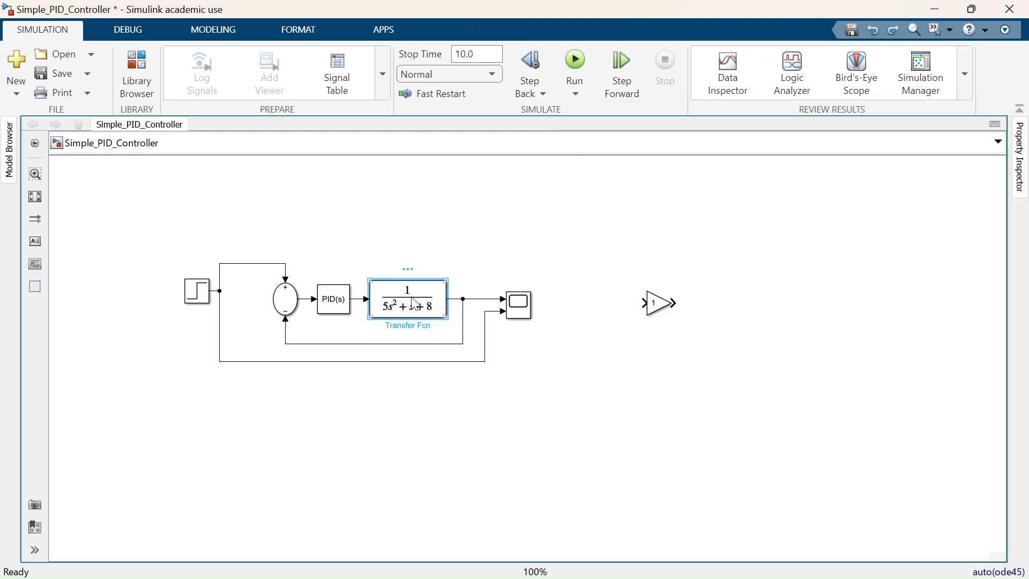
- Set the Transfer Fcn denominator coefficients to [5 1 8 16] and widen the block to fit its full expression
{"action": "double_click", "coordinate": [407, 298]}
{"action": "double_click", "coordinate": [471, 341]}
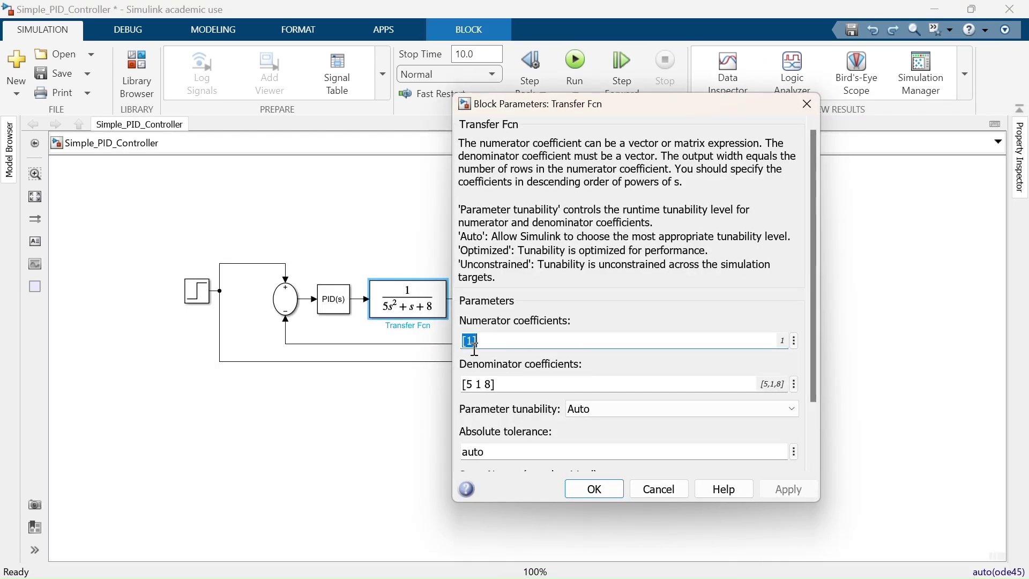
{"action": "left_click", "coordinate": [493, 383]}
{"action": "left_click", "coordinate": [492, 383]}
{"action": "type", "text": "16"}
{"action": "left_click", "coordinate": [791, 500]}
{"action": "left_click", "coordinate": [593, 488]}
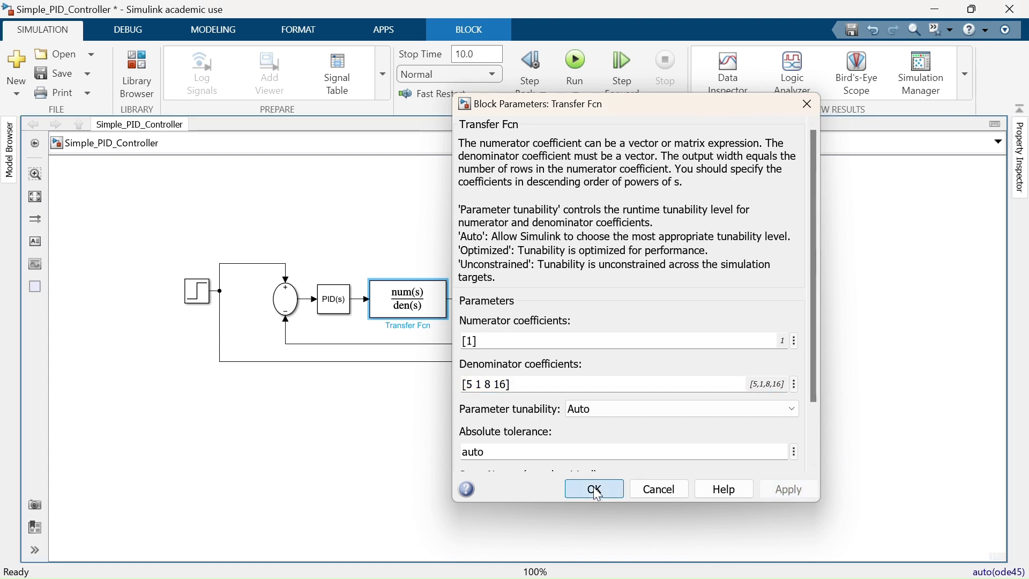
{"action": "left_click_drag", "start_coordinate": [446, 279], "coordinate": [471, 278]}
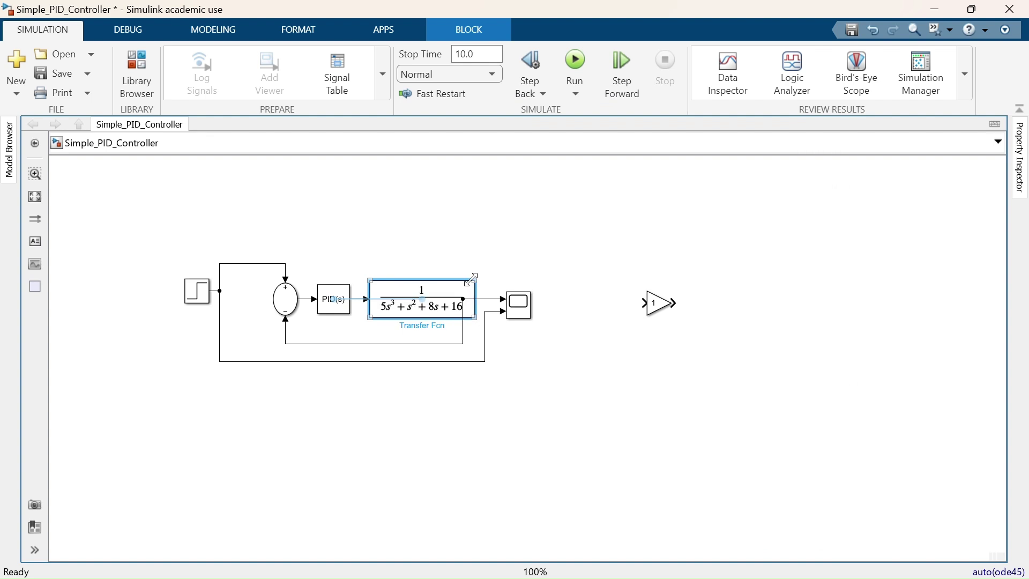
- Shift the Scope block away from the Transfer Fcn block and rerun the simulation from the Scope
{"action": "left_click", "coordinate": [525, 317]}
{"action": "left_click_drag", "start_coordinate": [525, 317], "coordinate": [566, 317]}
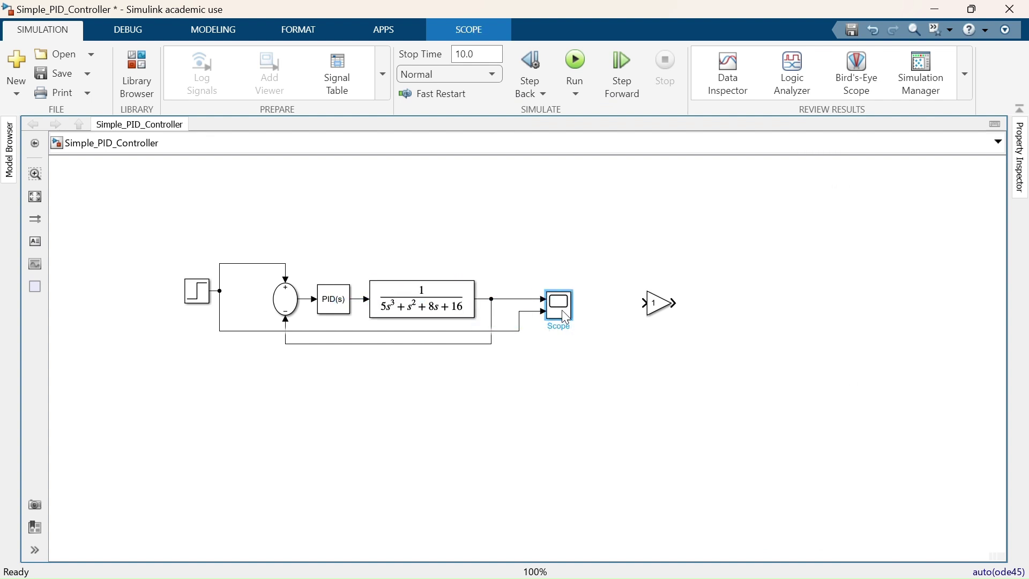
{"action": "double_click", "coordinate": [562, 309]}
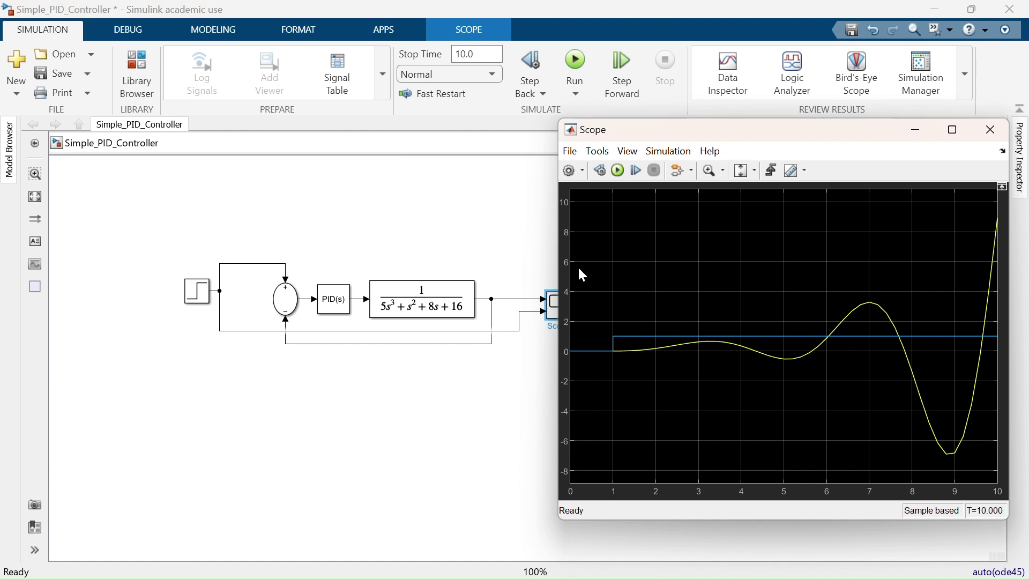
{"action": "left_click", "coordinate": [615, 173]}
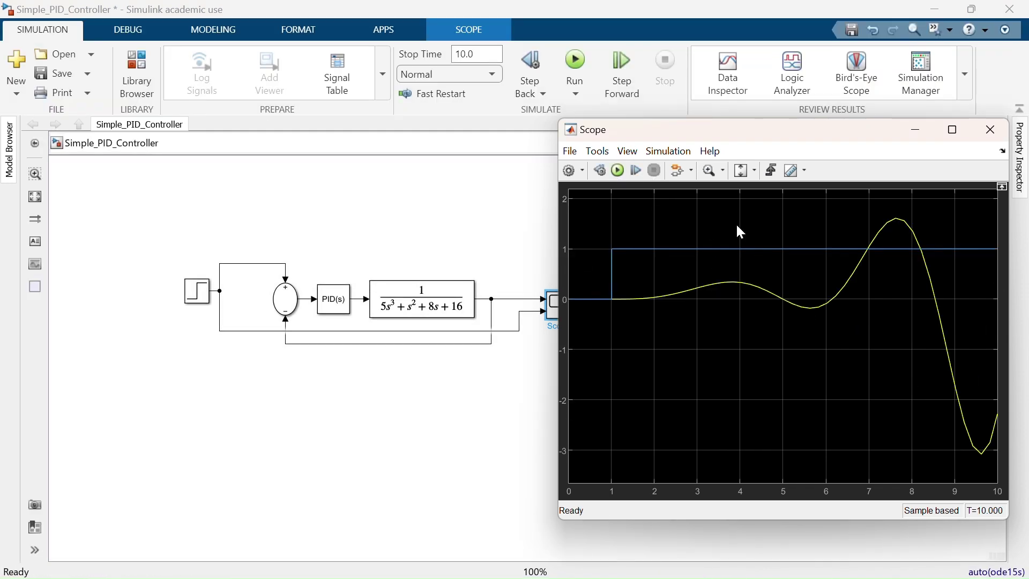
- Set the Transfer Fcn numerator coefficients to [1 6] and rerun the simulation from the Scope
{"action": "double_click", "coordinate": [436, 312]}
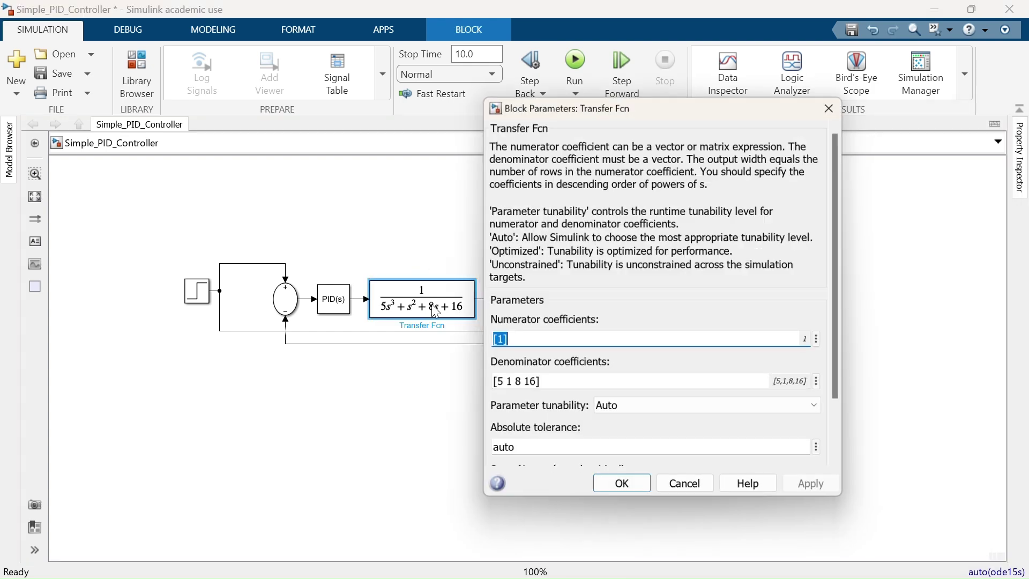
{"action": "left_click", "coordinate": [503, 340]}
{"action": "type", "text": "1"}
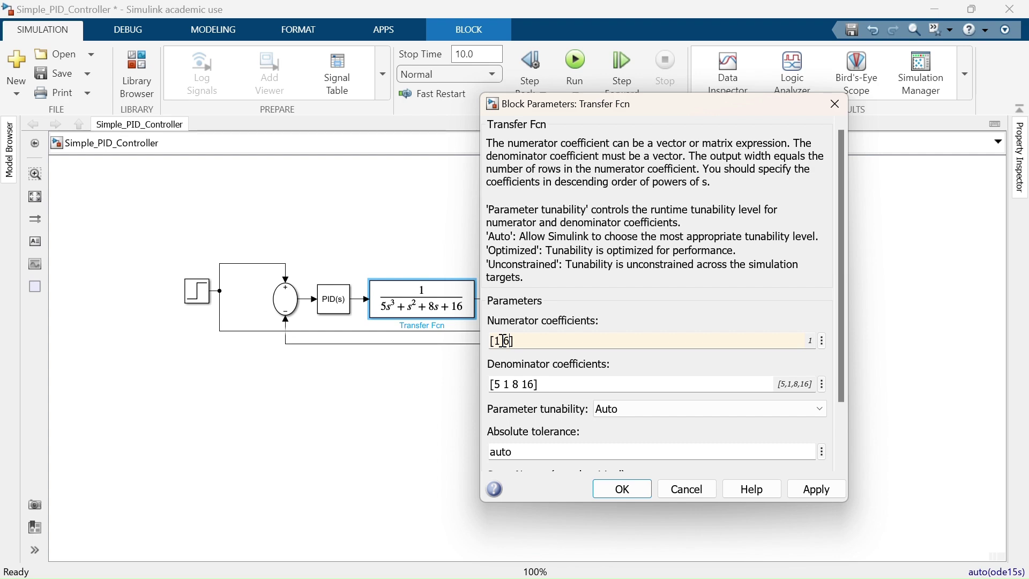
{"action": "left_click", "coordinate": [810, 496]}
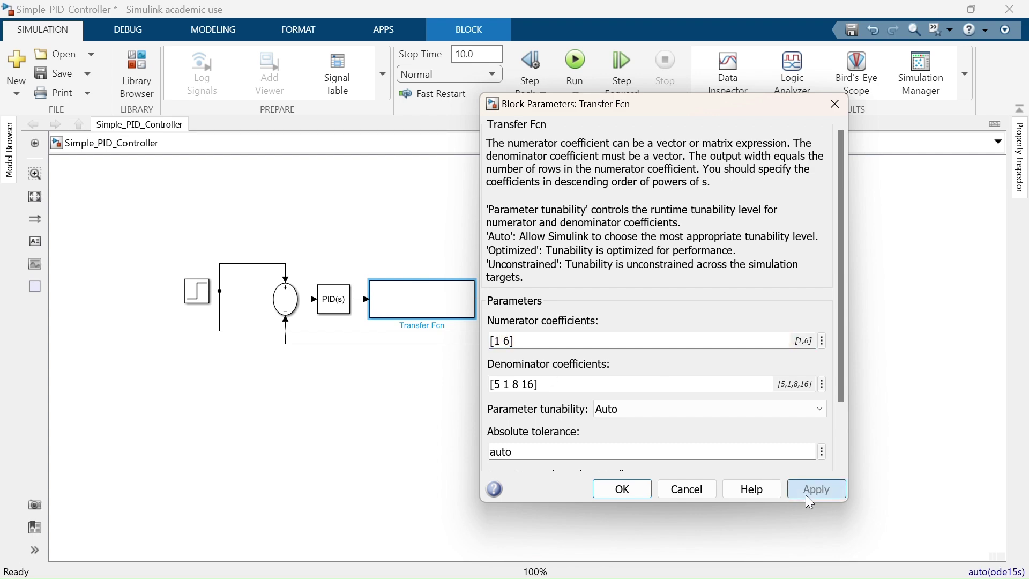
{"action": "left_click", "coordinate": [640, 489]}
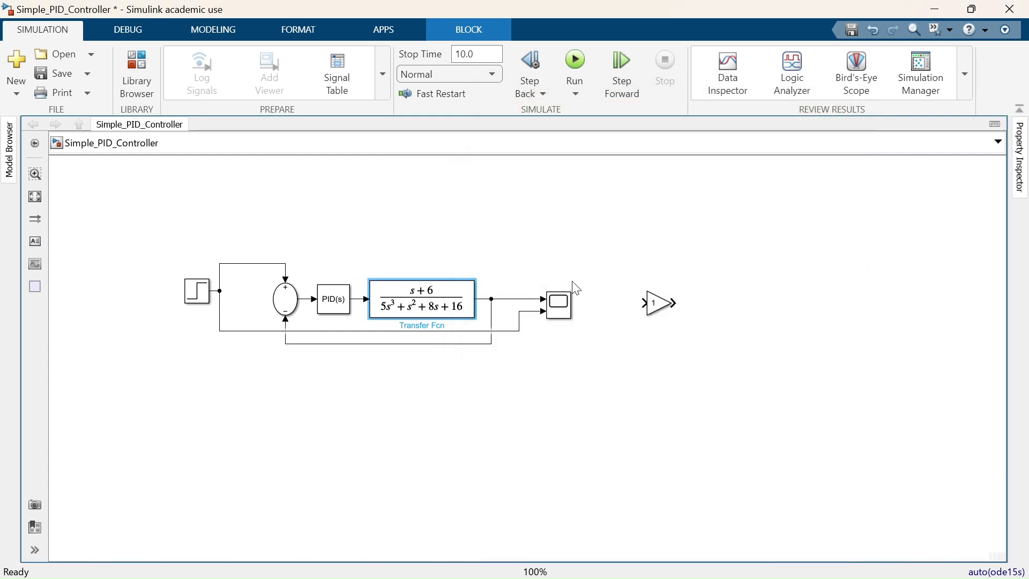
{"action": "double_click", "coordinate": [560, 303]}
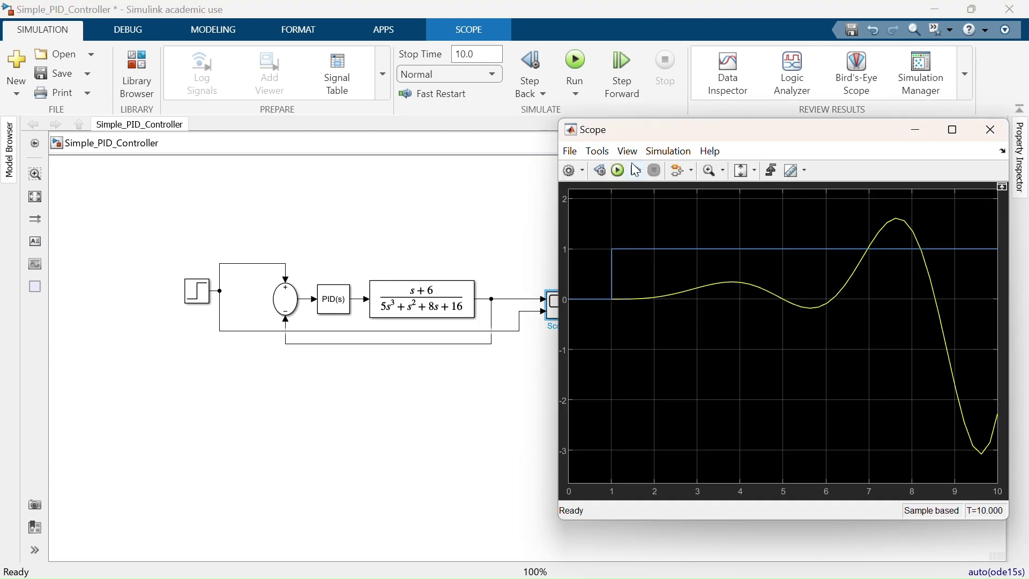
{"action": "left_click", "coordinate": [620, 169]}
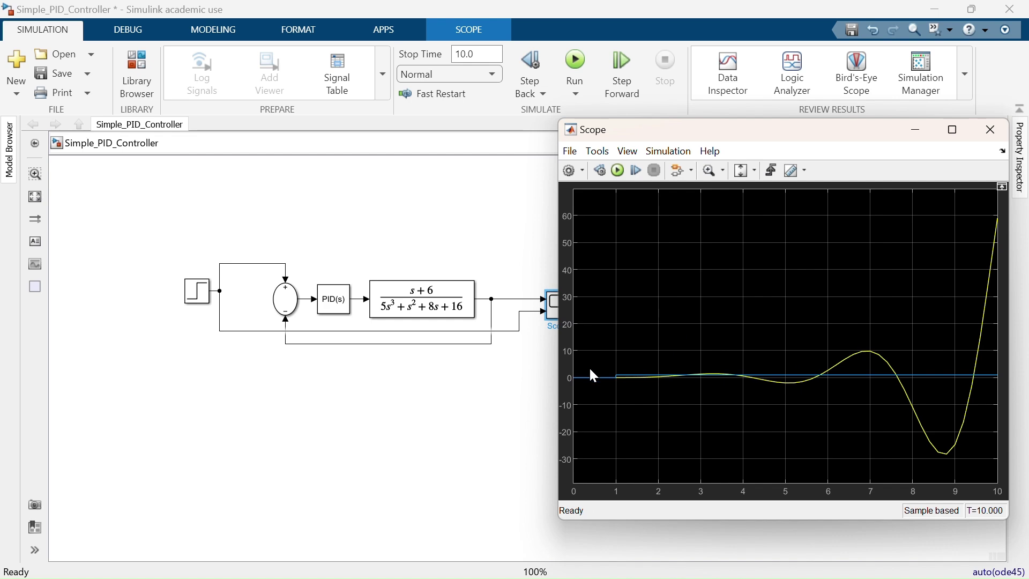
- Set the Transfer Fcn denominator coefficients to [5 1 8 6] and rerun the simulation from the Scope
{"action": "left_click", "coordinate": [444, 306]}
{"action": "double_click", "coordinate": [444, 307]}
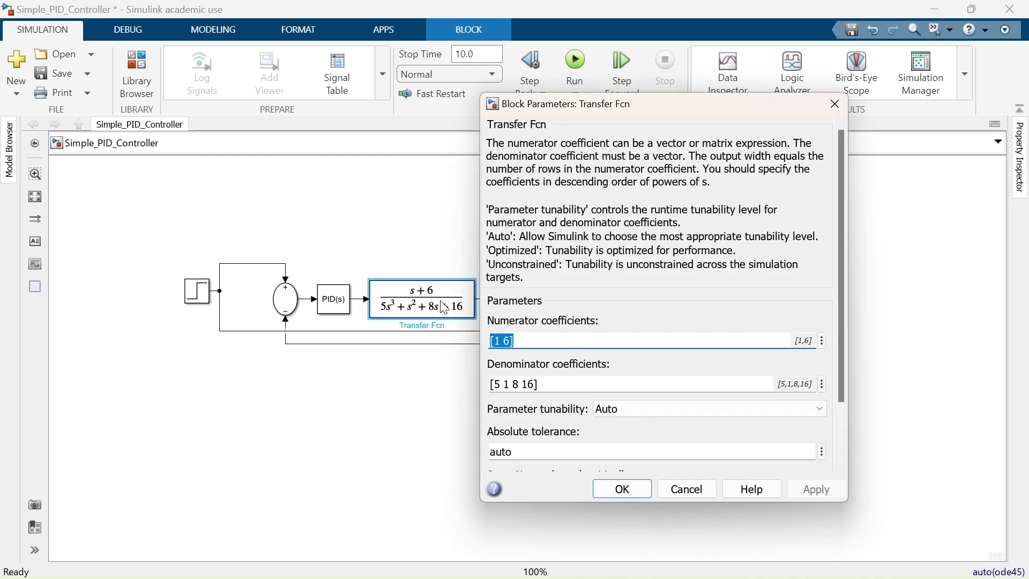
{"action": "left_click", "coordinate": [529, 385]}
{"action": "left_click", "coordinate": [529, 385]}
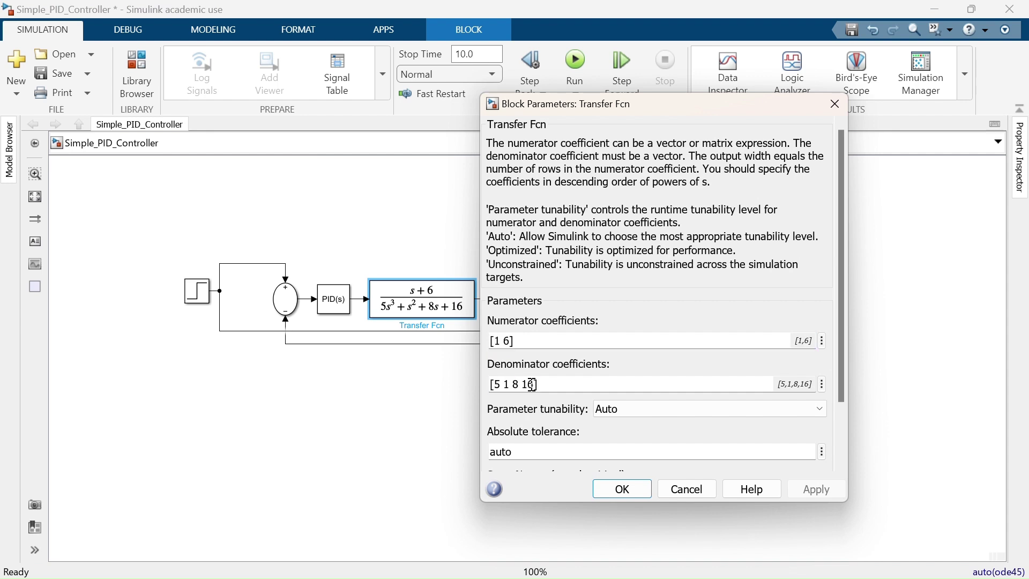
{"action": "key", "text": "BackSpace"}
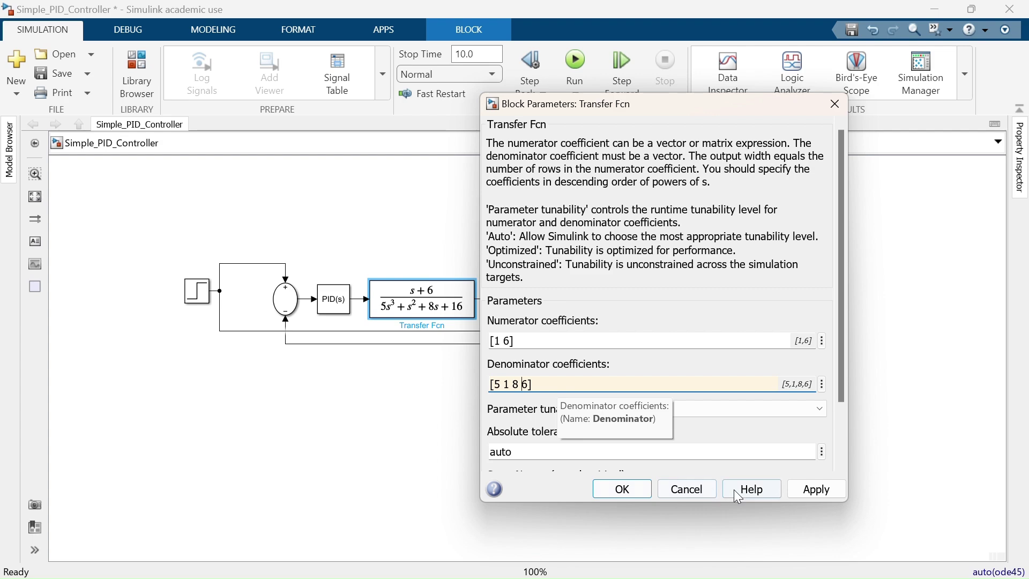
{"action": "left_click", "coordinate": [798, 490]}
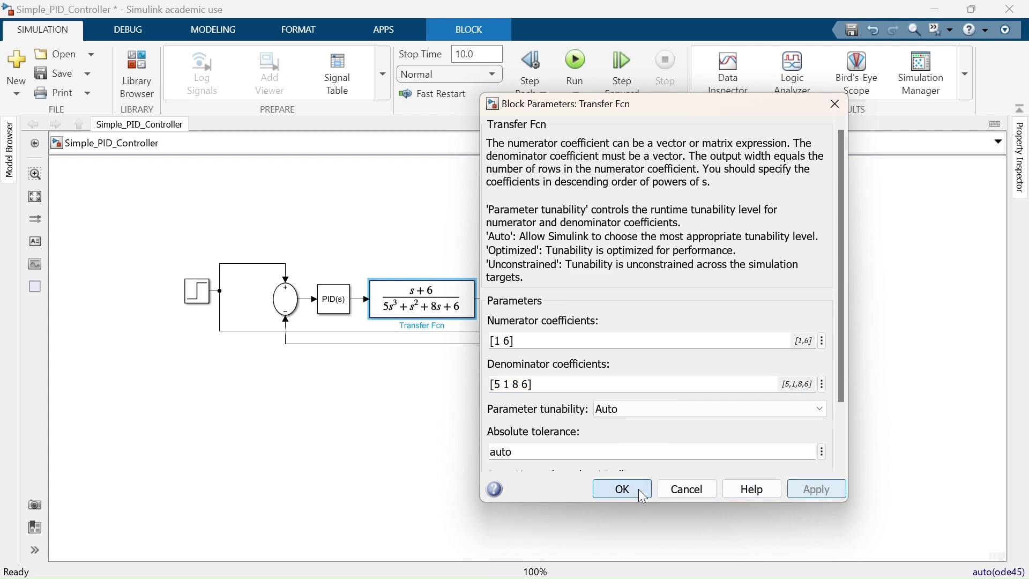
{"action": "left_click", "coordinate": [638, 489]}
{"action": "double_click", "coordinate": [559, 300]}
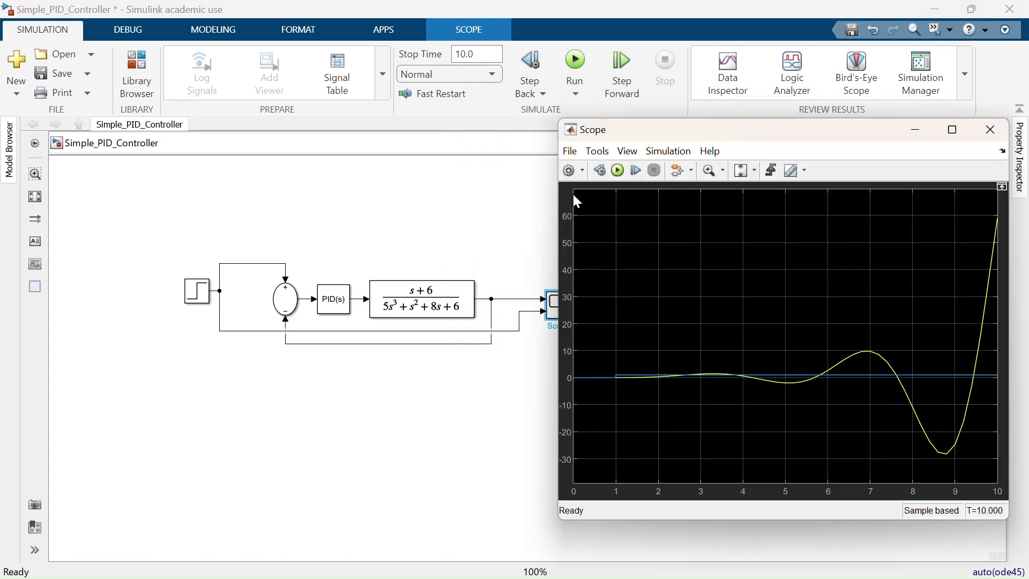
{"action": "left_click", "coordinate": [616, 174]}
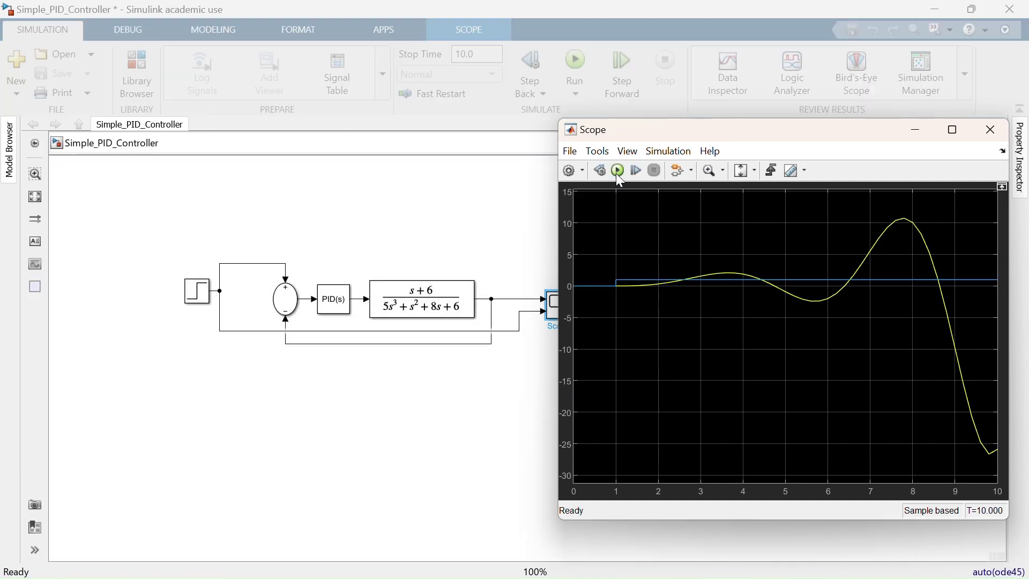
- Set the Transfer Fcn numerator coefficients to [1 1]
{"action": "left_click", "coordinate": [433, 296]}
{"action": "double_click", "coordinate": [433, 296]}
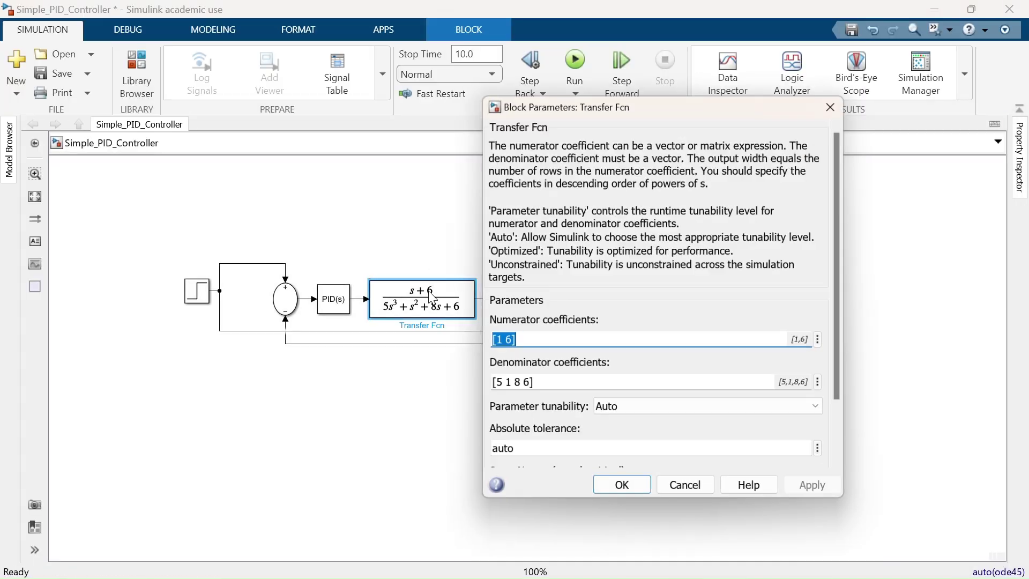
{"action": "left_click", "coordinate": [511, 341]}
{"action": "key", "text": "BackSpace"}
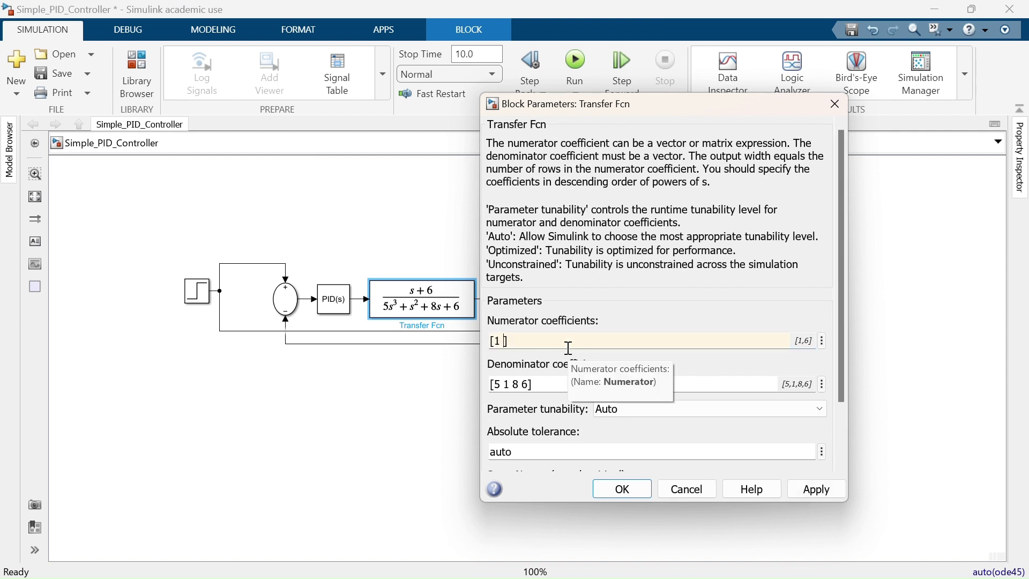
- Set the Transfer Fcn denominator coefficients to [1 1 1 1] and rerun the simulation from the Scope
{"action": "left_click", "coordinate": [528, 385]}
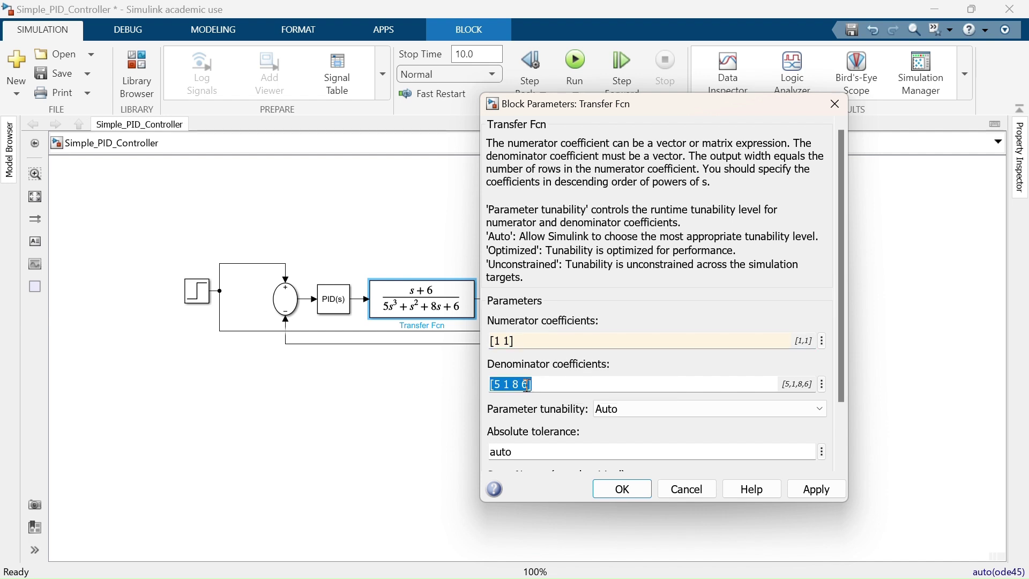
{"action": "left_click", "coordinate": [528, 386]}
{"action": "key", "text": "BackSpace"}
{"action": "key", "text": "BackSpace"}
{"action": "key", "text": "BackSpace"}
{"action": "key", "text": "BackSpace"}
{"action": "key", "text": "BackSpace"}
{"action": "key", "text": "BackSpace"}
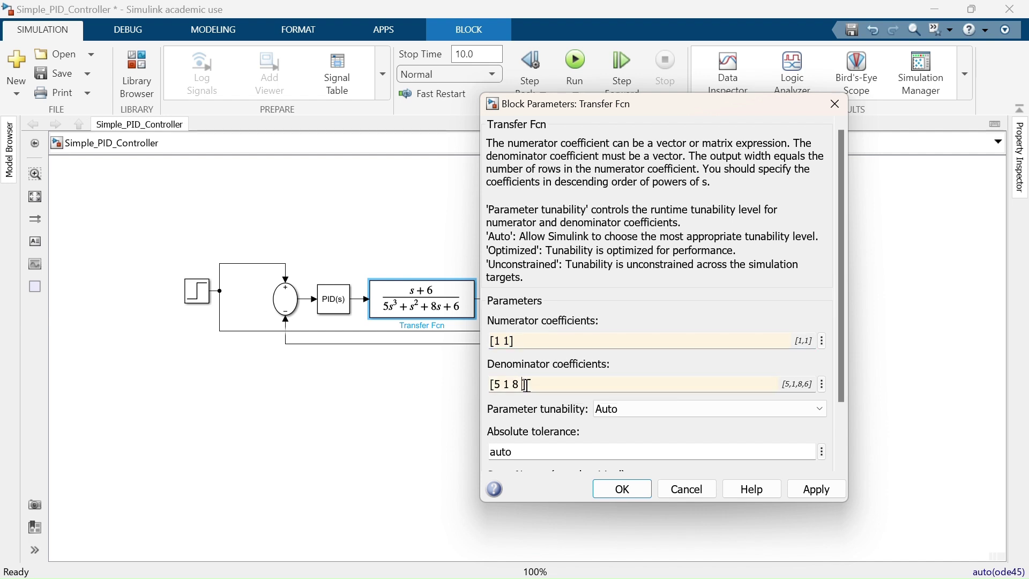
{"action": "key", "text": "BackSpace"}
{"action": "type", "text": "1 1 1 1"}
{"action": "left_click", "coordinate": [814, 489]}
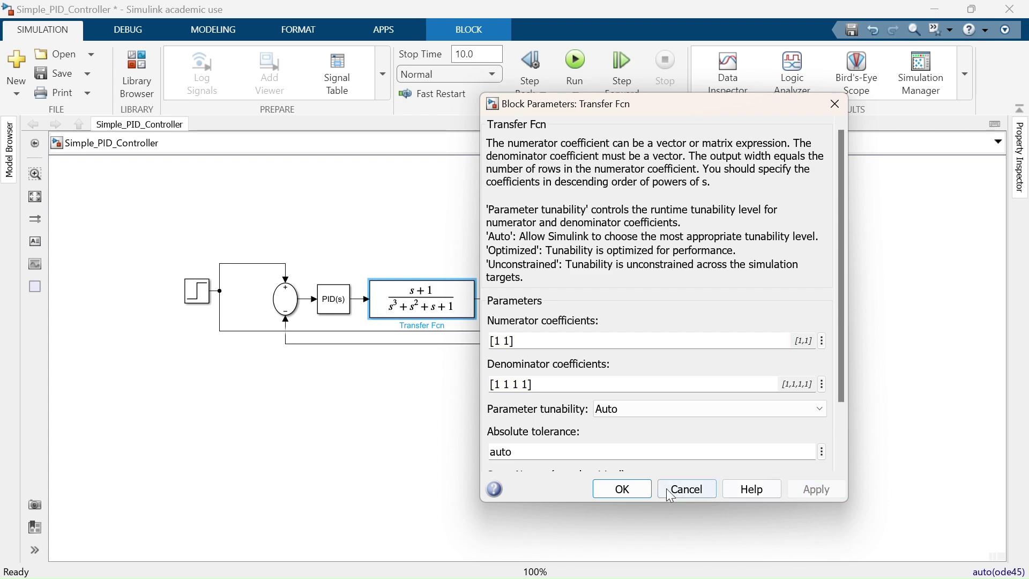
{"action": "left_click", "coordinate": [621, 489]}
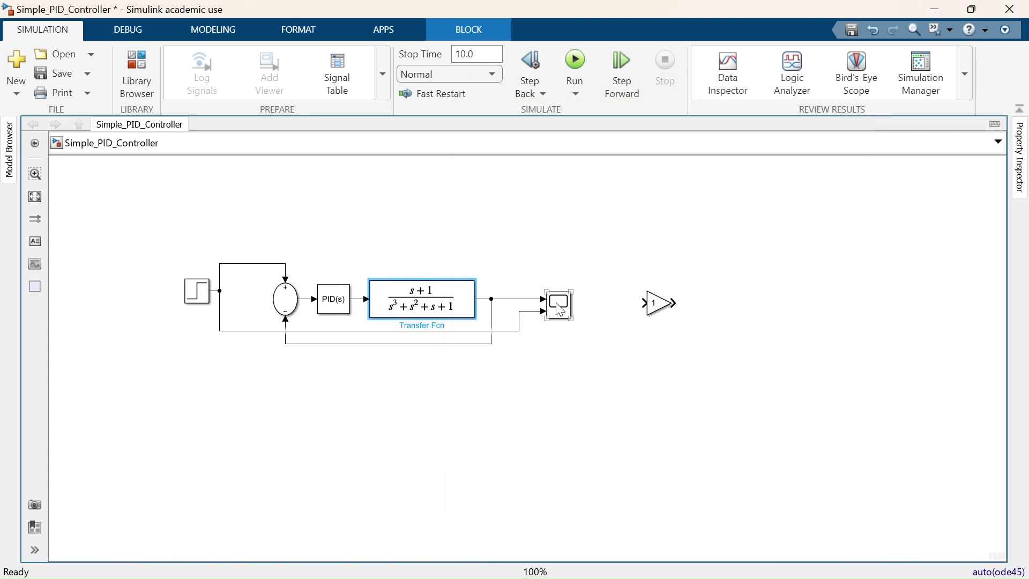
{"action": "double_click", "coordinate": [559, 310]}
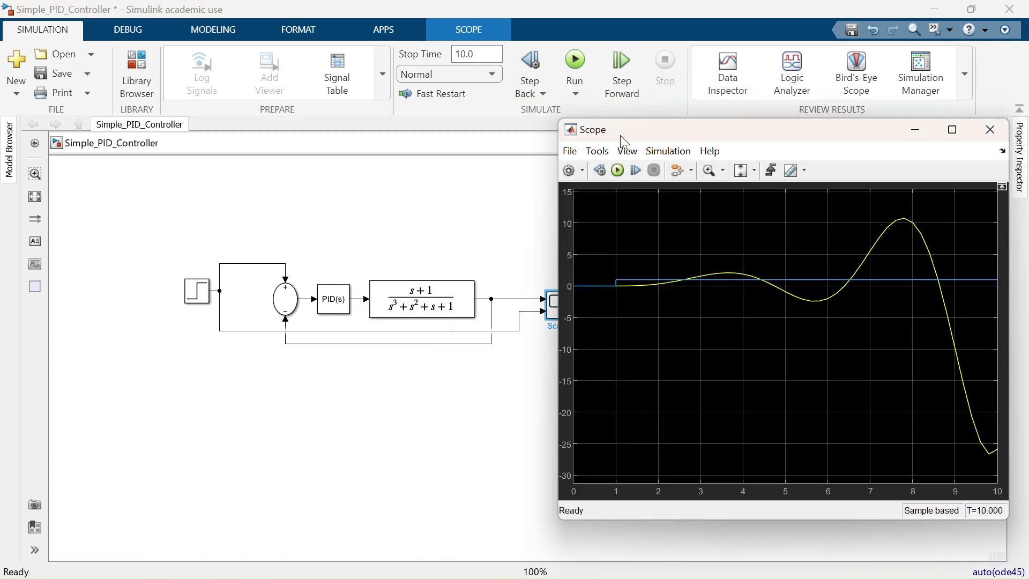
{"action": "left_click", "coordinate": [617, 172]}
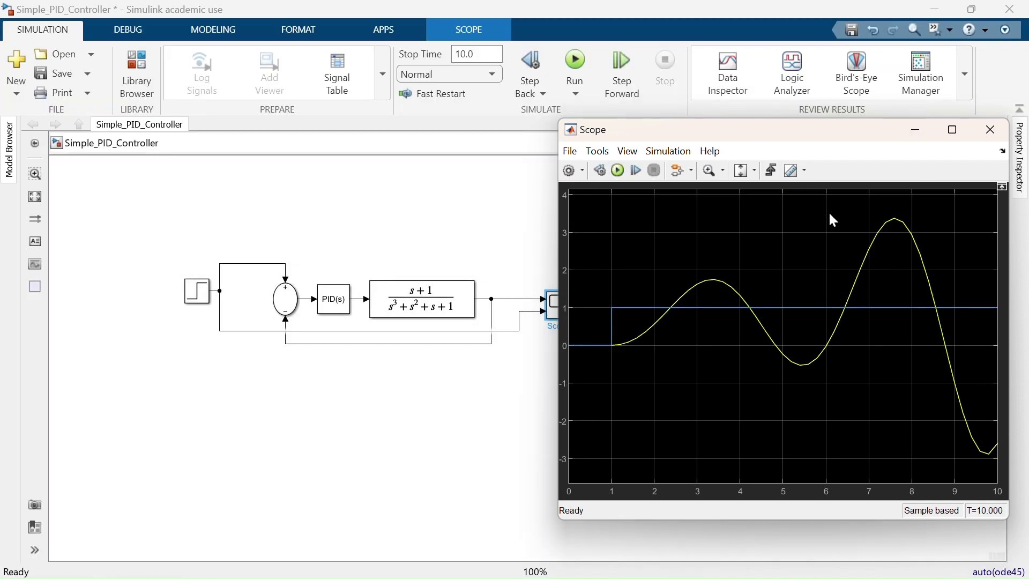
- Switch the PID Controller's time domain to discrete-time and rerun the simulation from the Scope
{"action": "left_click", "coordinate": [338, 300]}
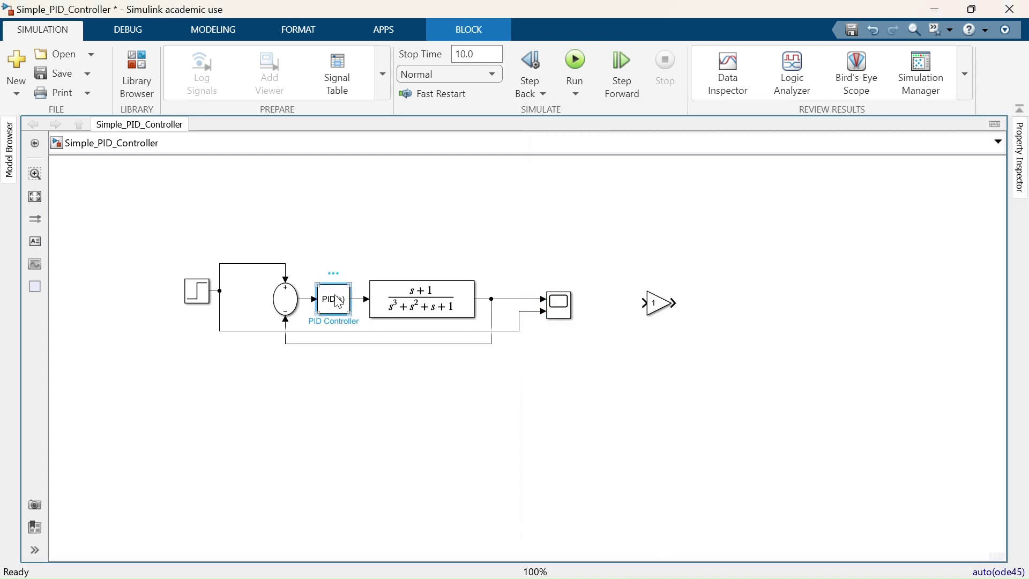
{"action": "double_click", "coordinate": [338, 300]}
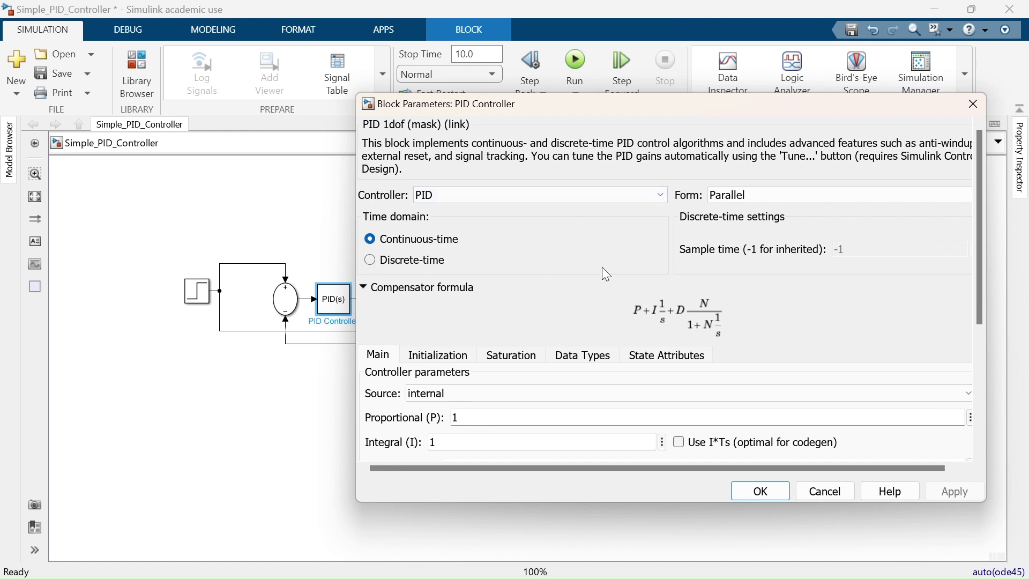
{"action": "scroll", "coordinate": [602, 269], "scroll_direction": "down", "scroll_amount": 1}
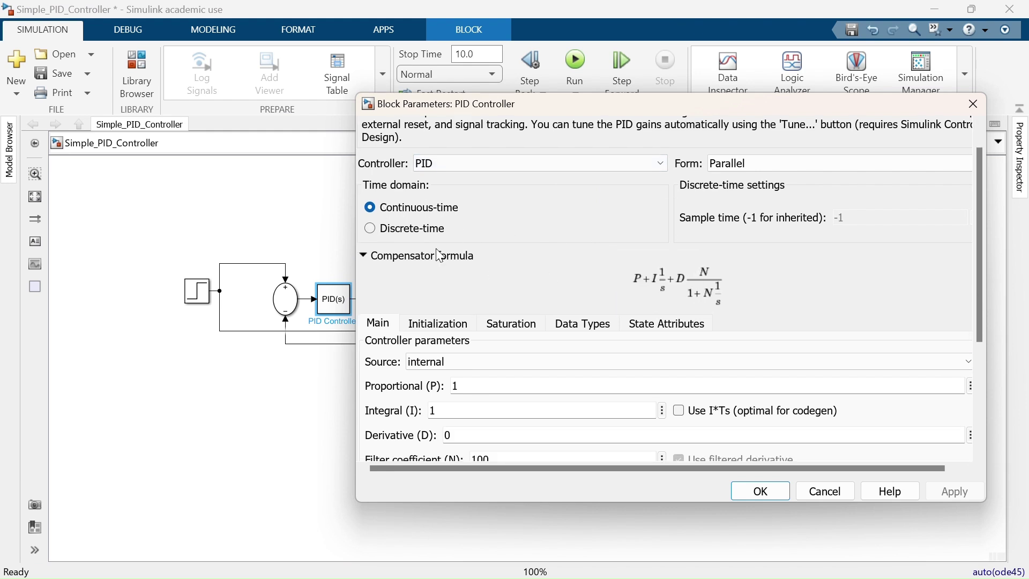
{"action": "left_click", "coordinate": [373, 231]}
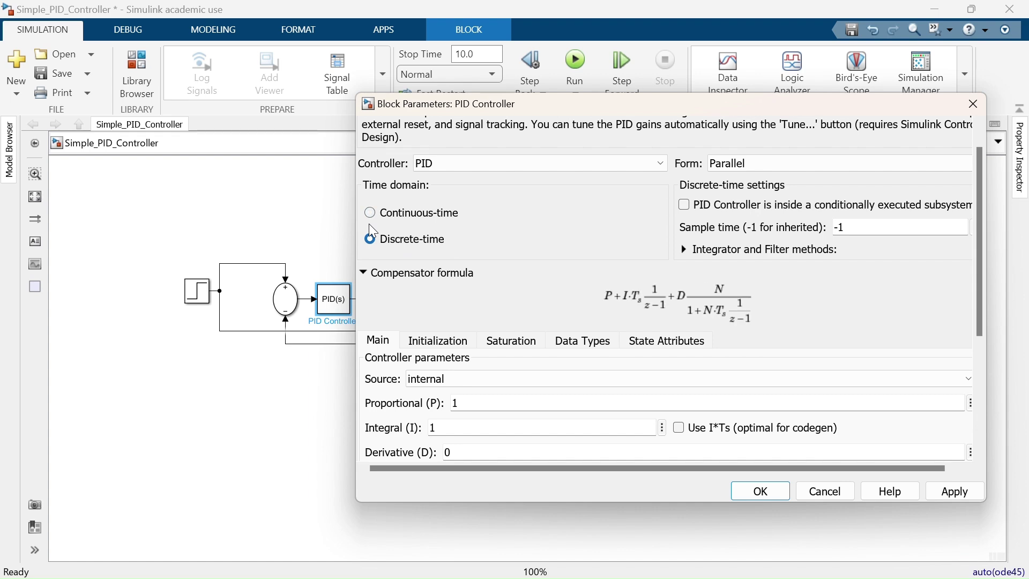
{"action": "left_click", "coordinate": [951, 491]}
{"action": "left_click", "coordinate": [760, 492]}
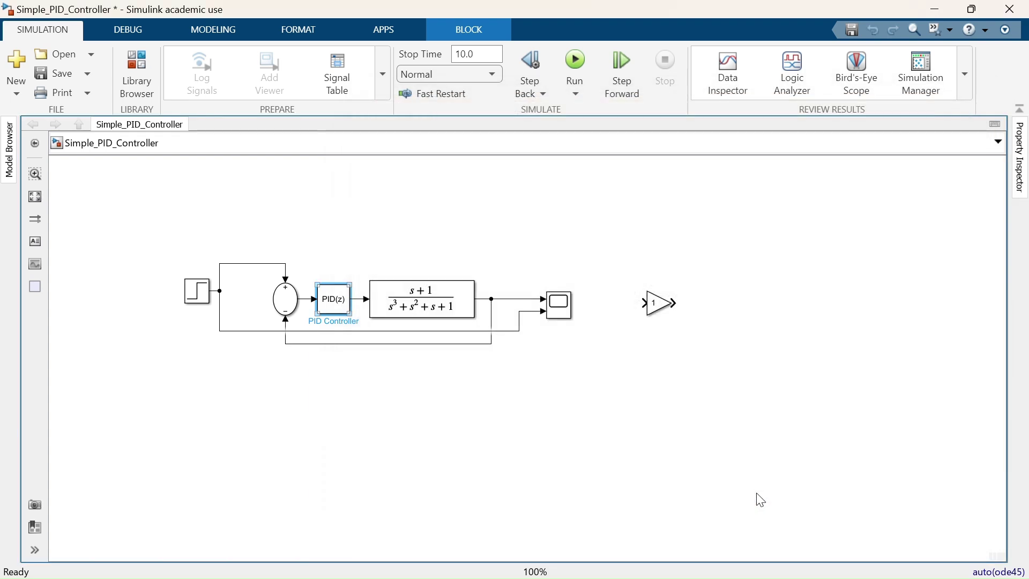
{"action": "double_click", "coordinate": [558, 303]}
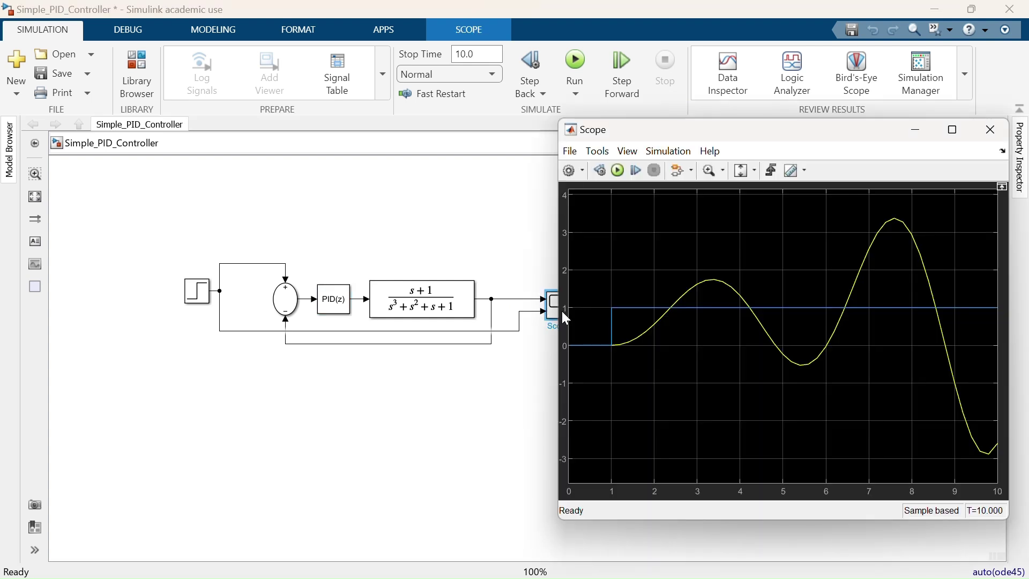
{"action": "left_click", "coordinate": [619, 170]}
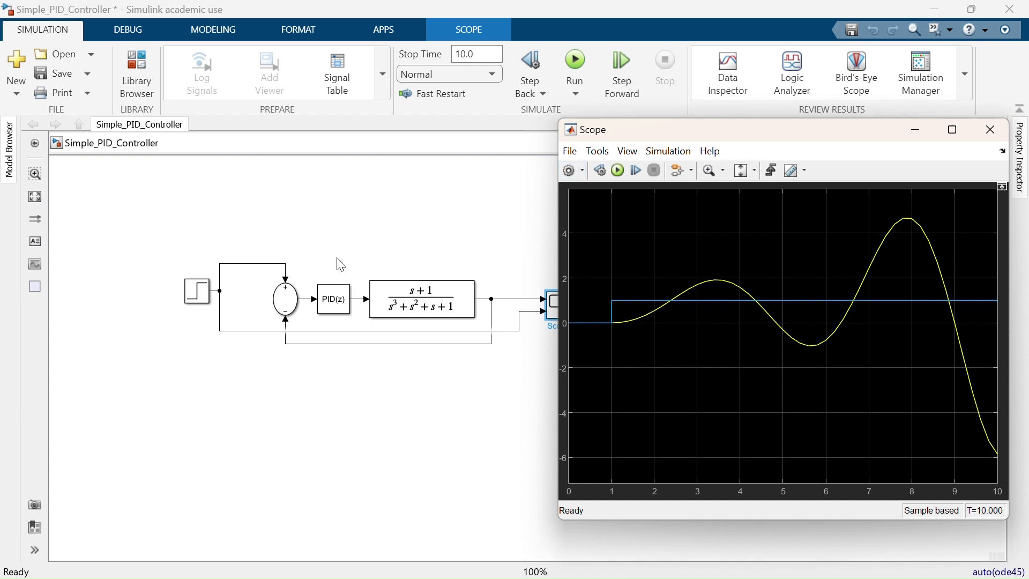
{"action": "left_click", "coordinate": [337, 313]}
{"action": "double_click", "coordinate": [338, 313]}
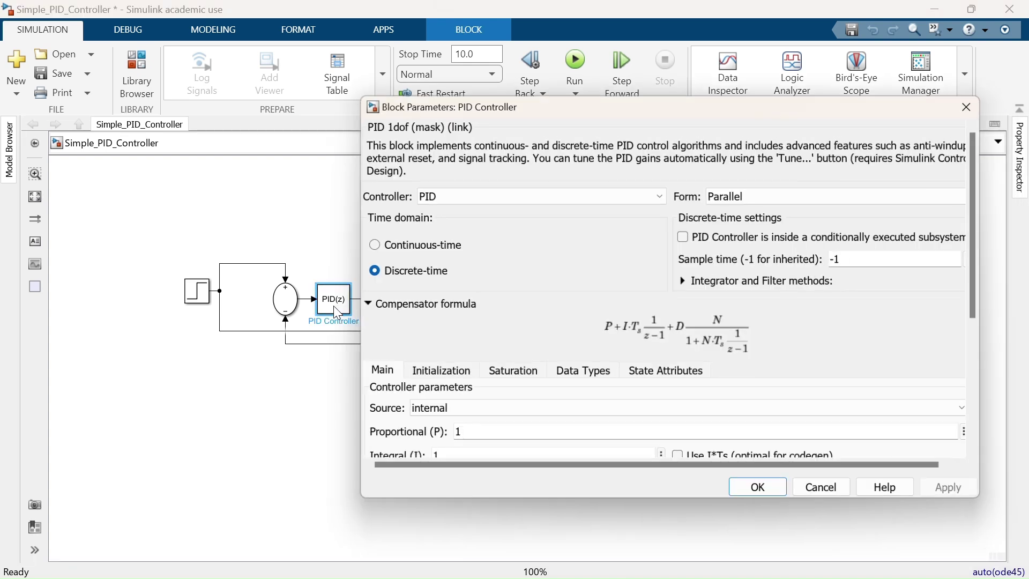
{"action": "left_click", "coordinate": [370, 245]}
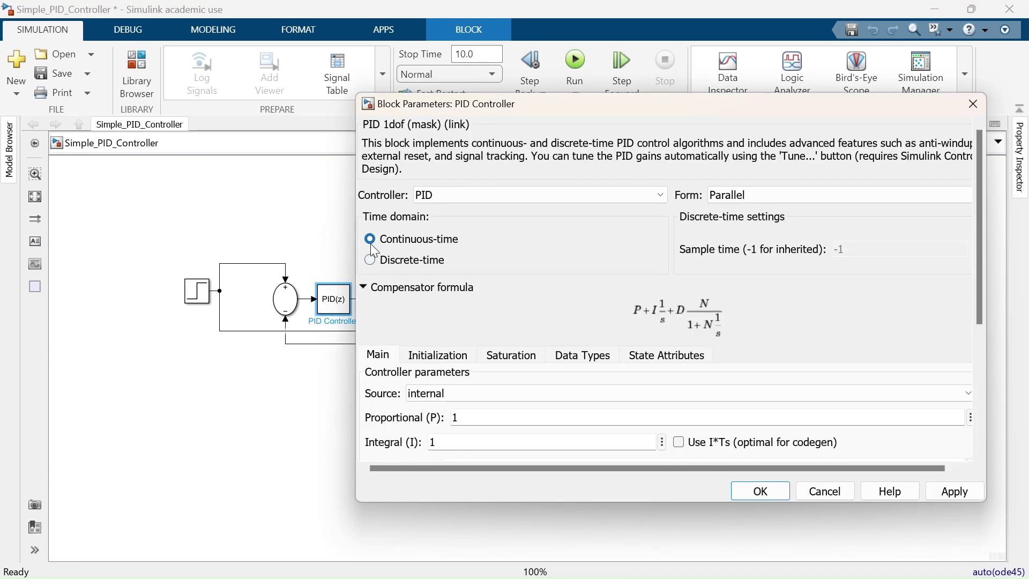
{"action": "scroll", "coordinate": [541, 335], "scroll_direction": "down", "scroll_amount": 3}
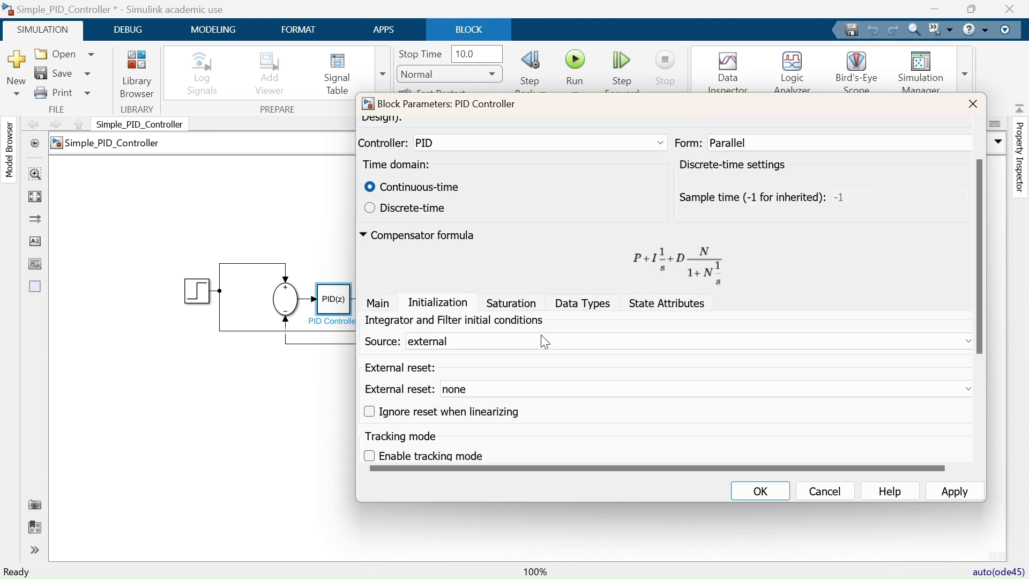
{"action": "scroll", "coordinate": [546, 341], "scroll_direction": "down", "scroll_amount": 1}
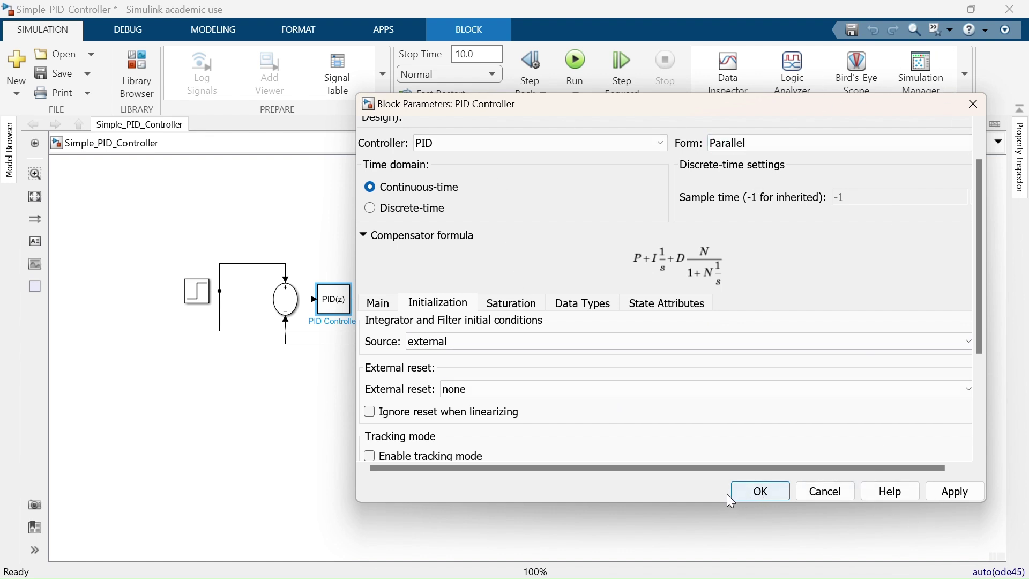
{"action": "left_click", "coordinate": [972, 109]}
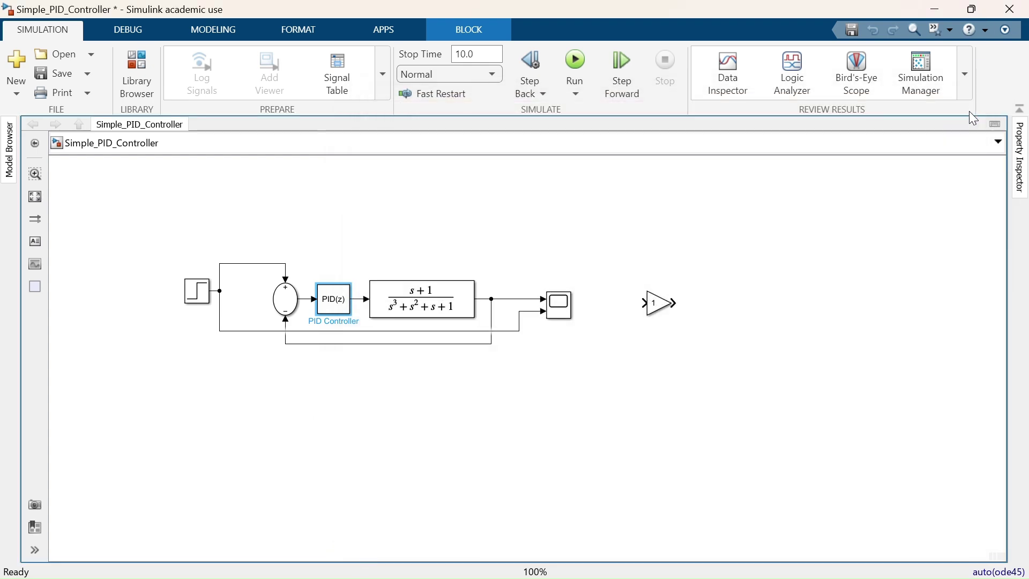
- Delete the unconnected Gain block and open the Scope to view the step response
{"action": "left_click", "coordinate": [660, 303]}
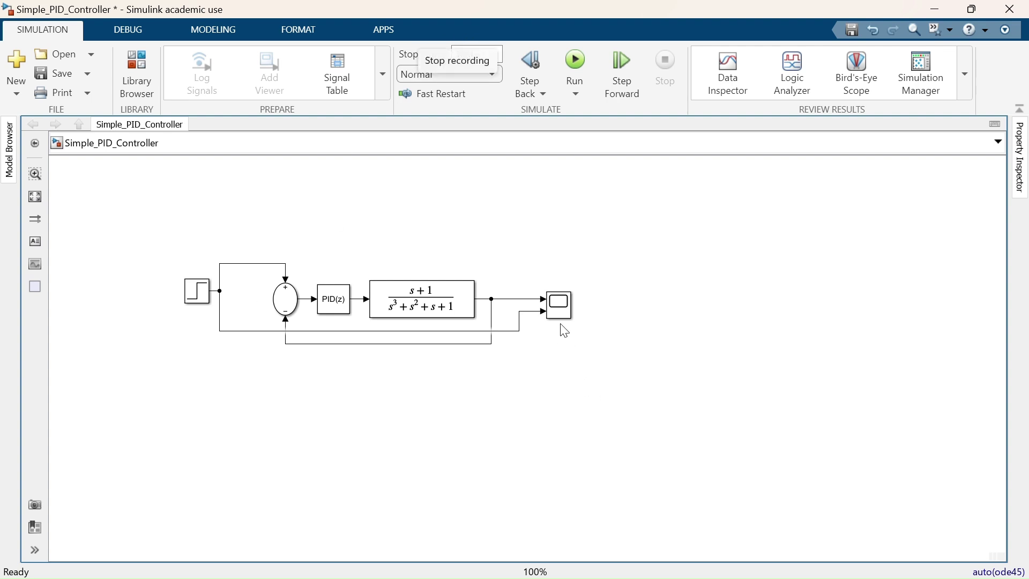
{"action": "double_click", "coordinate": [554, 303]}
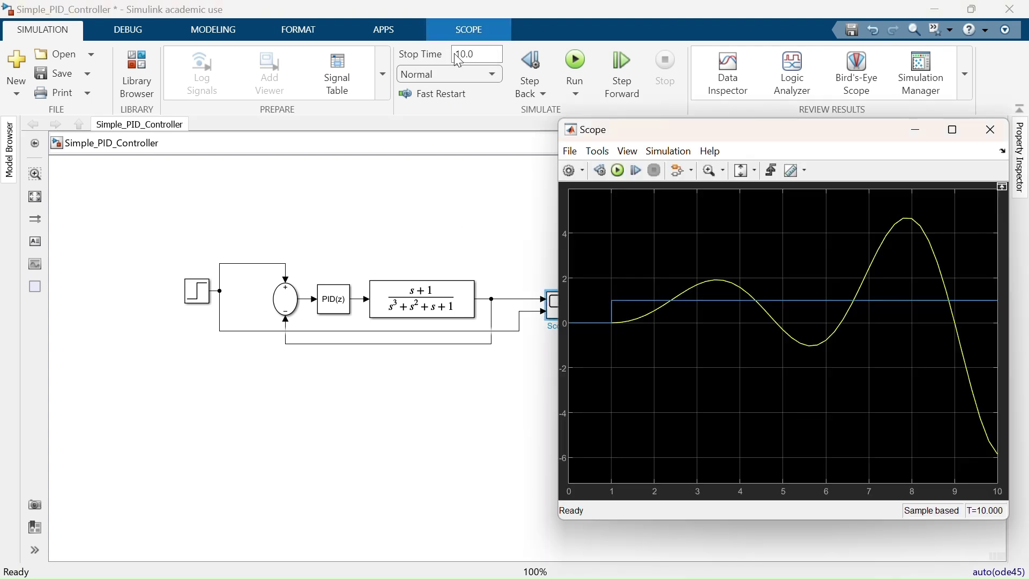
{"action": "left_click", "coordinate": [461, 20]}
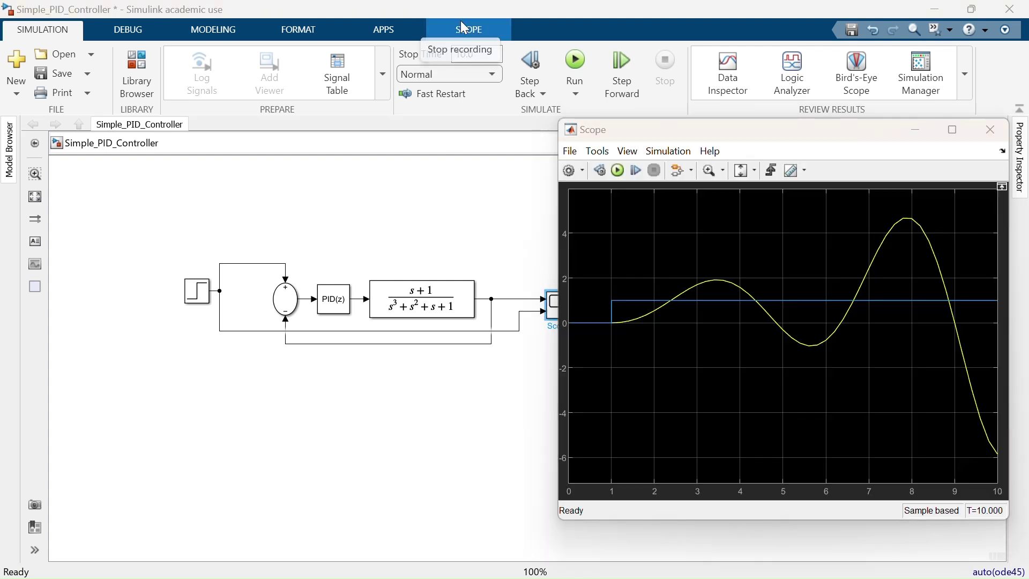